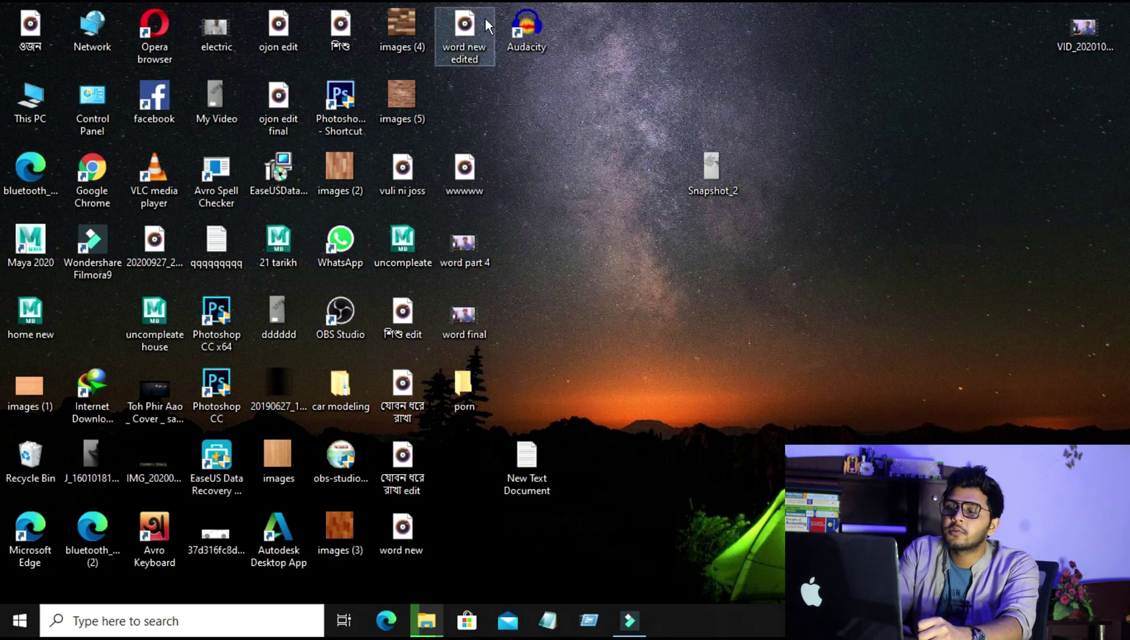
Open Audacity in a maximized window and import the "test audio" file from the Documents folder.
double_click(532, 47)
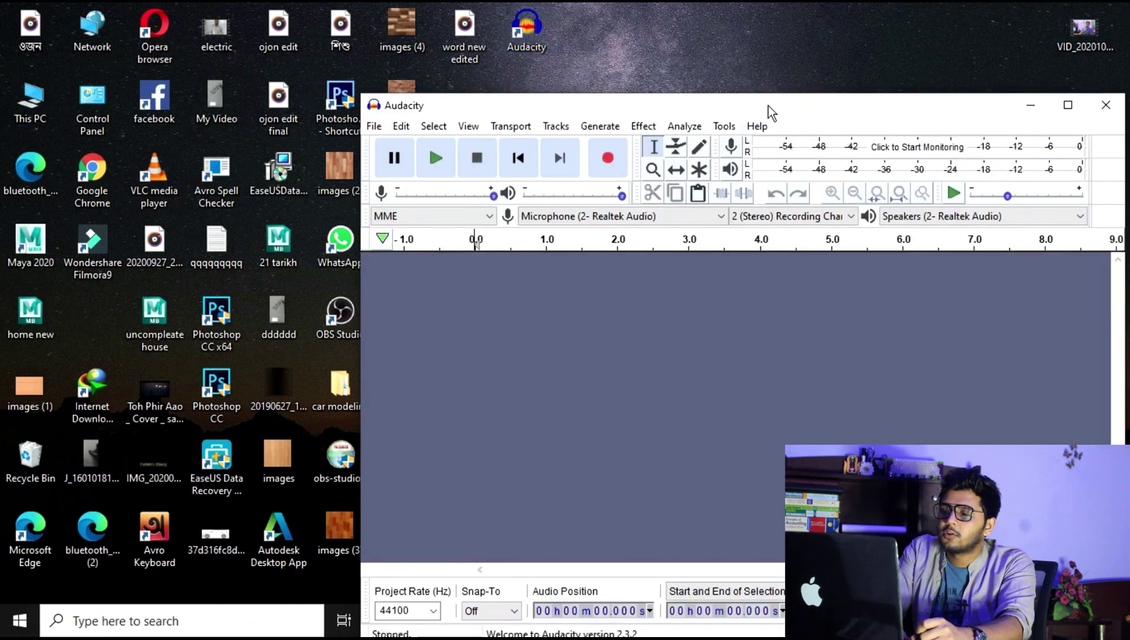
double_click(769, 107)
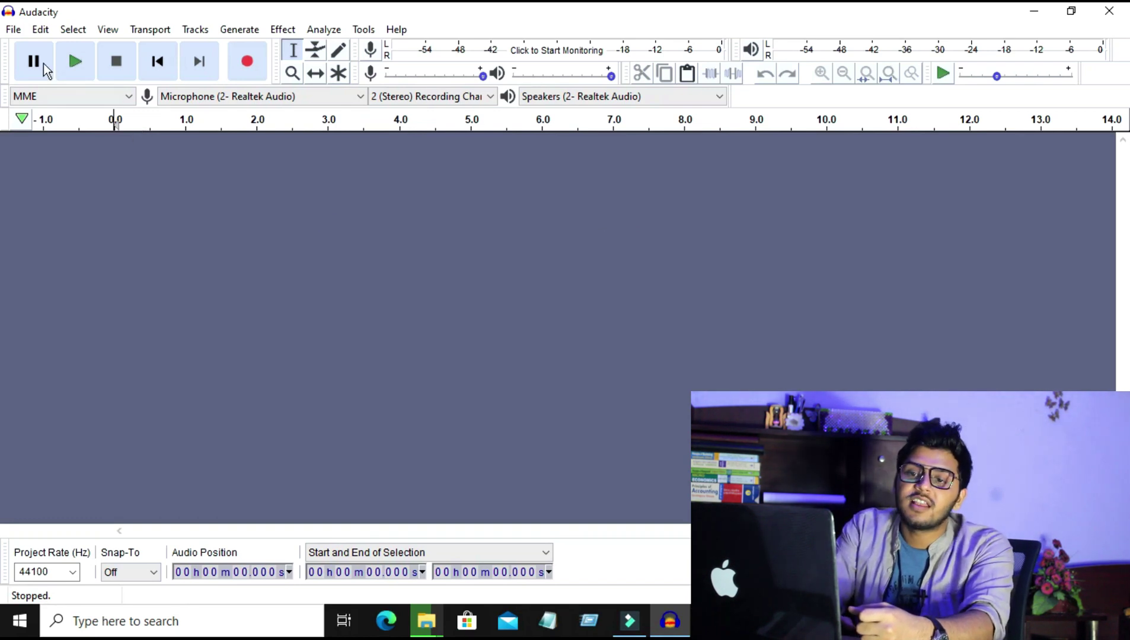
left_click(14, 30)
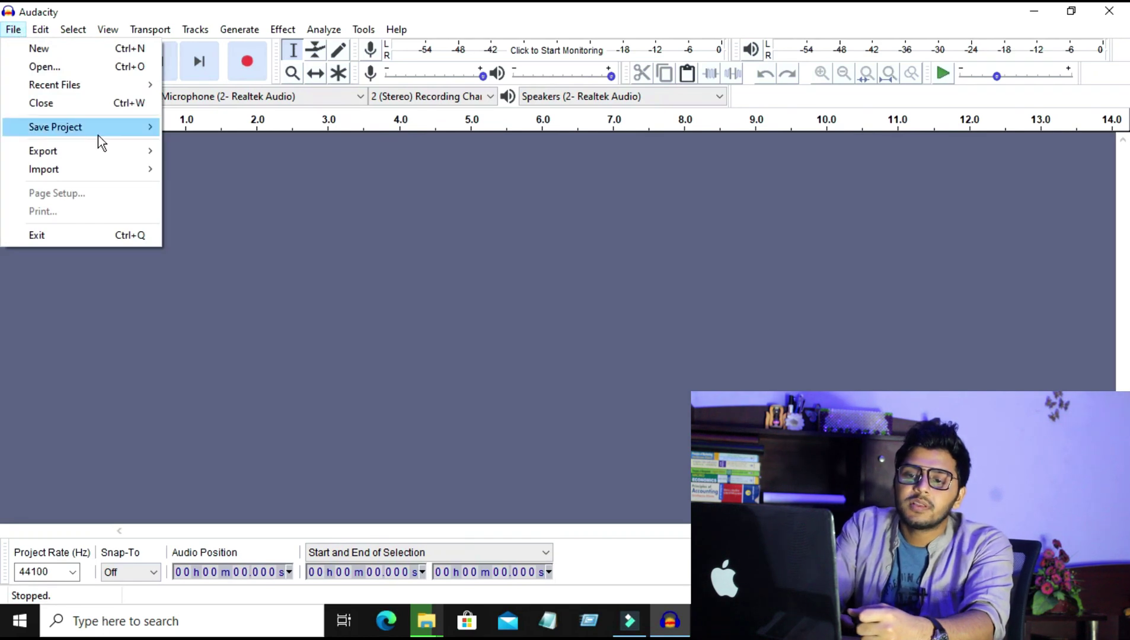
mouse_move(80, 168)
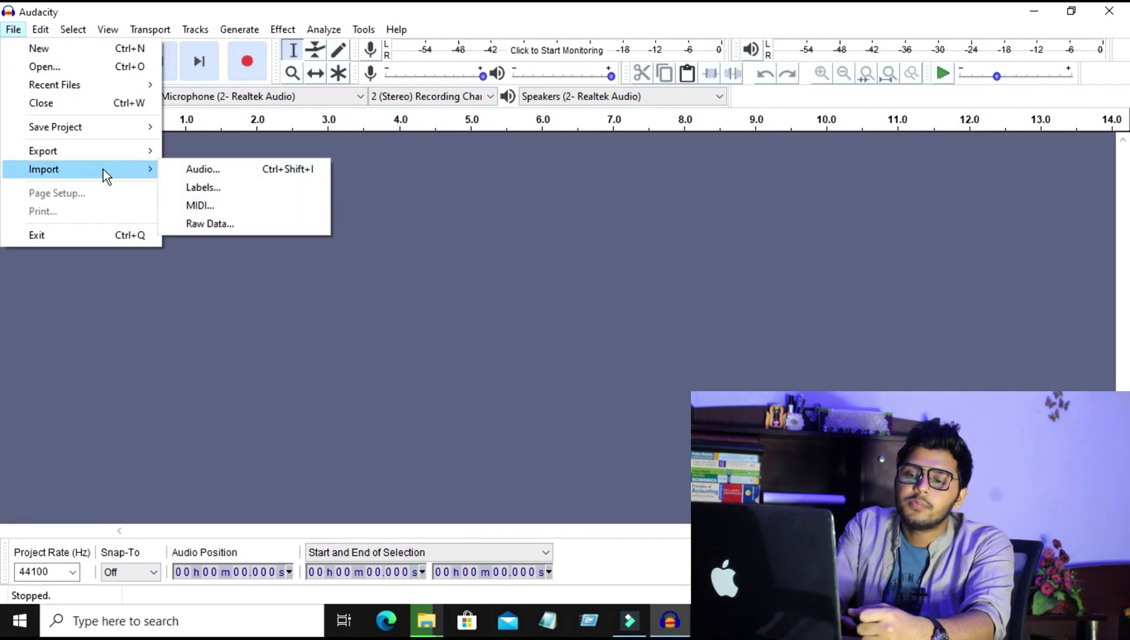
left_click(213, 171)
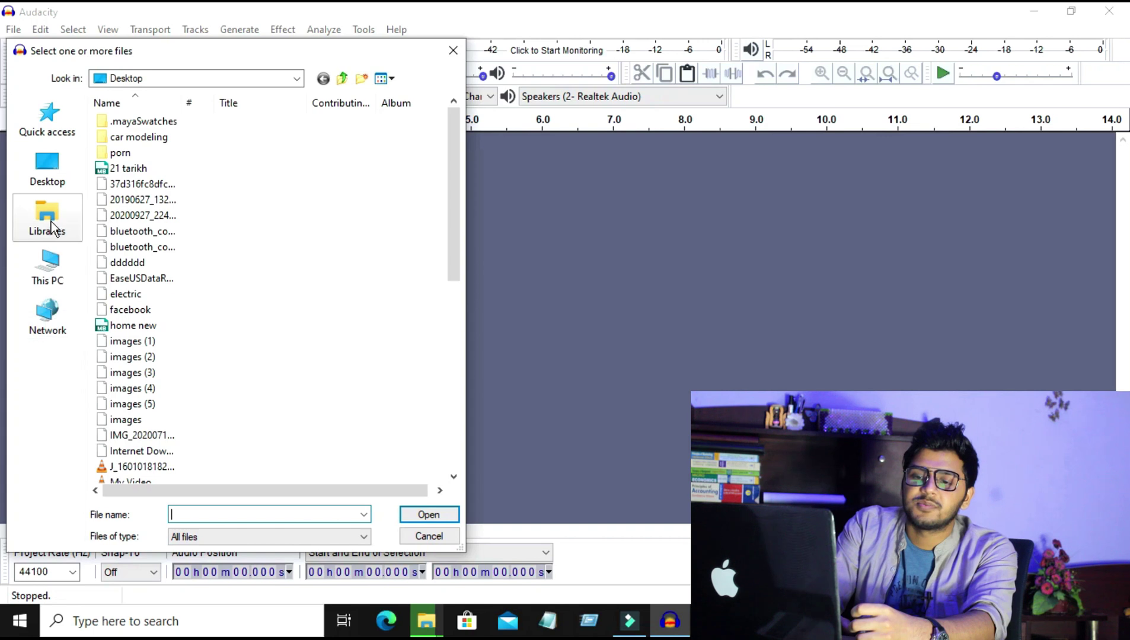
left_click(51, 196)
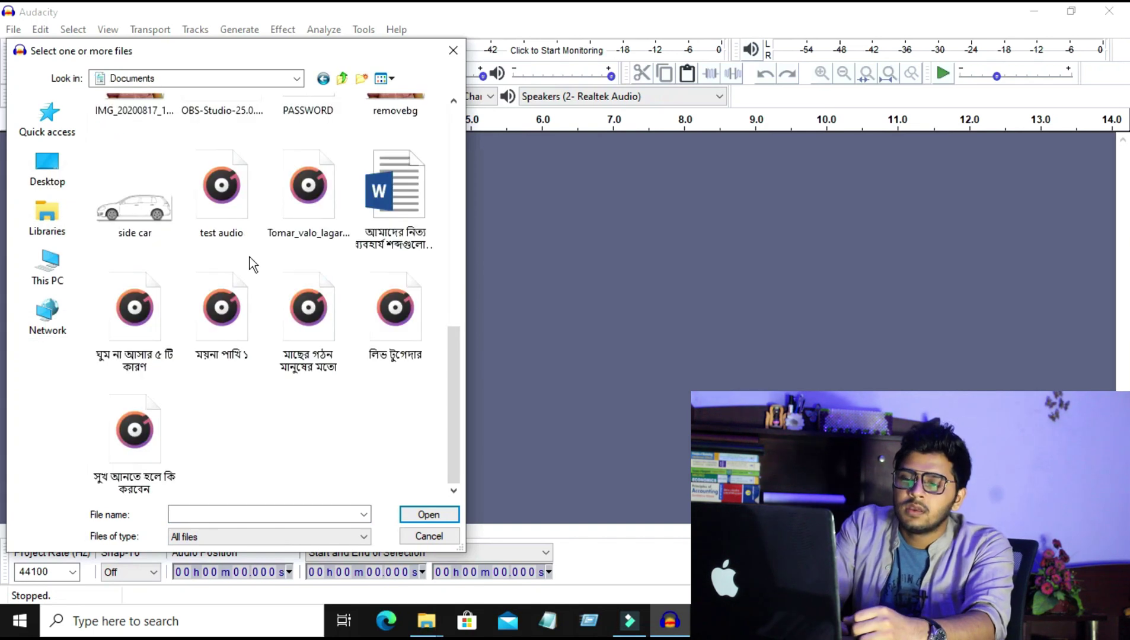
left_click(214, 197)
left_click(437, 521)
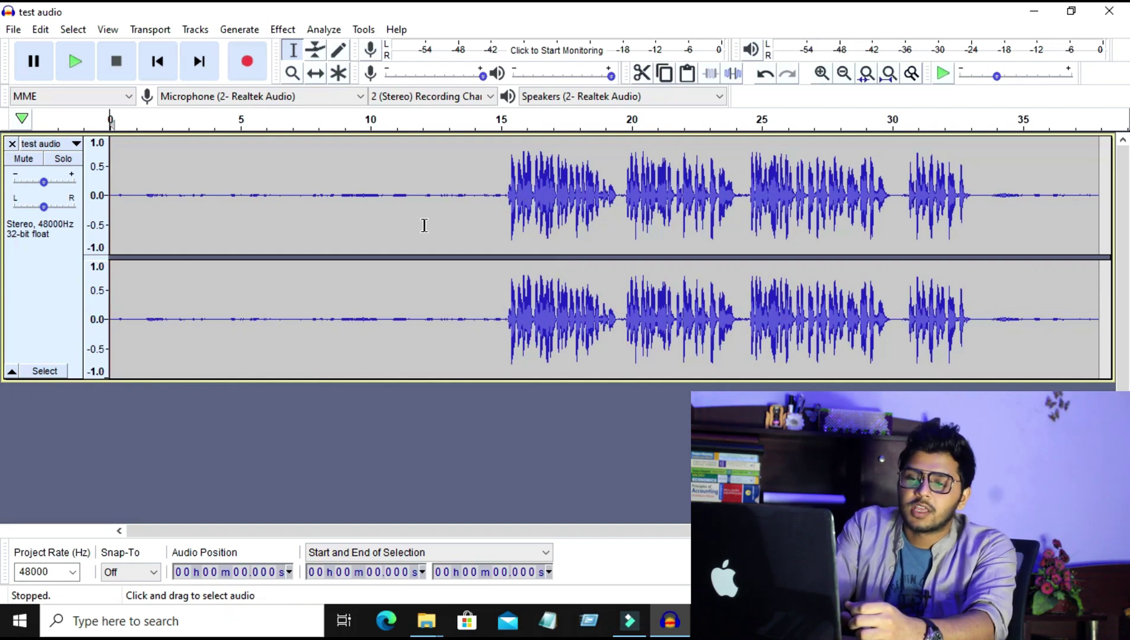
Capture a noise profile for Noise Reduction from the quiet opening section, about 0.5 to 13.7 seconds.
left_click_drag(123, 187, 466, 226)
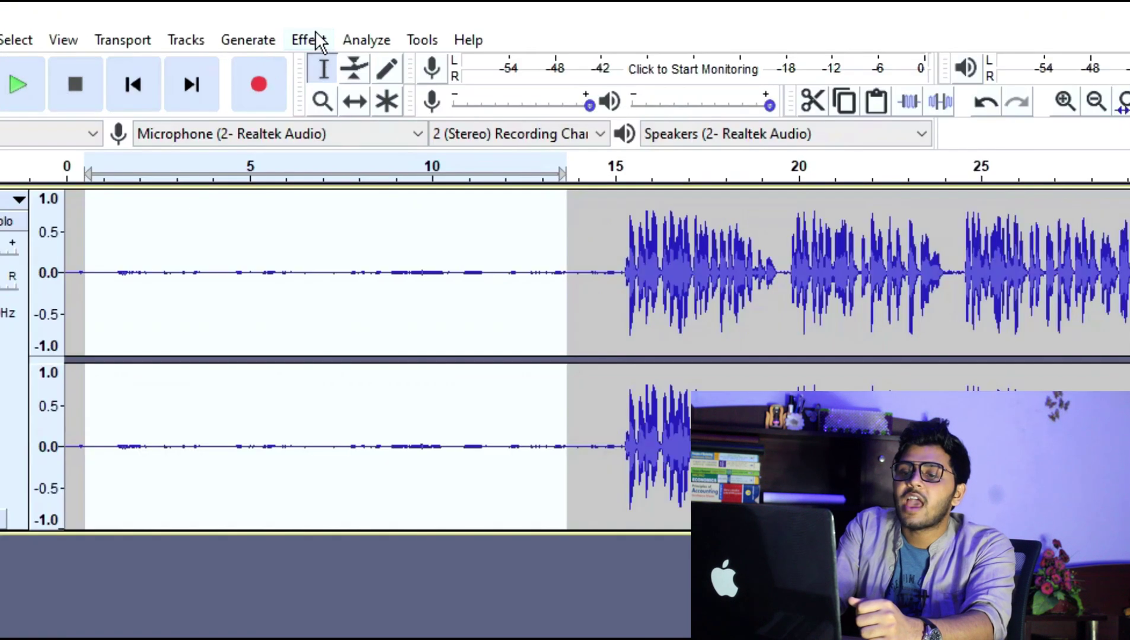
left_click(315, 33)
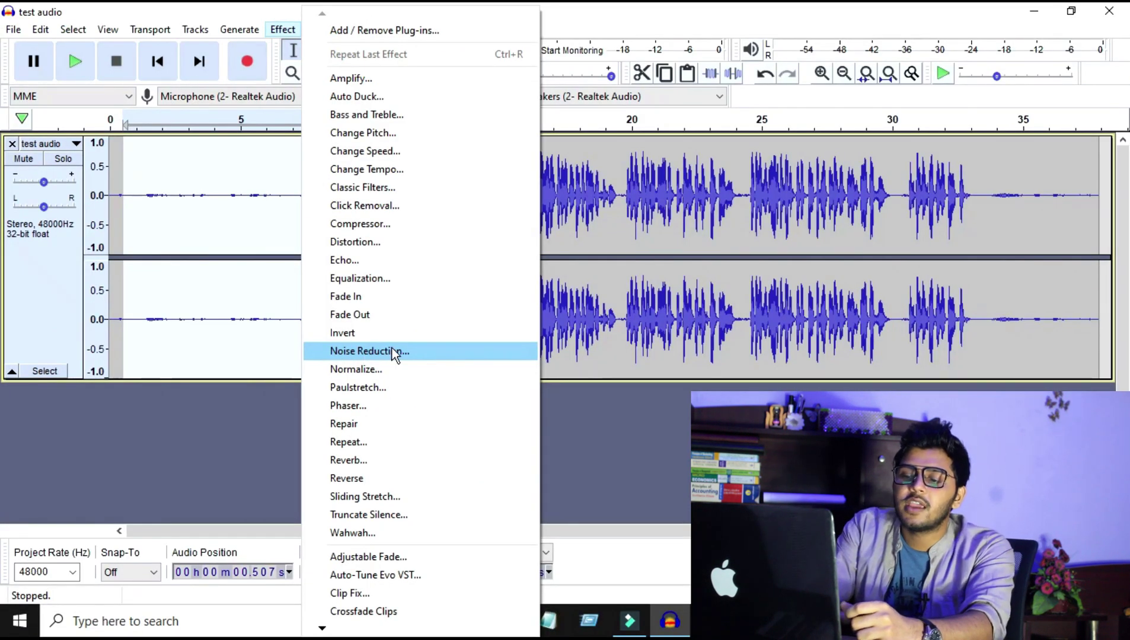
left_click(392, 351)
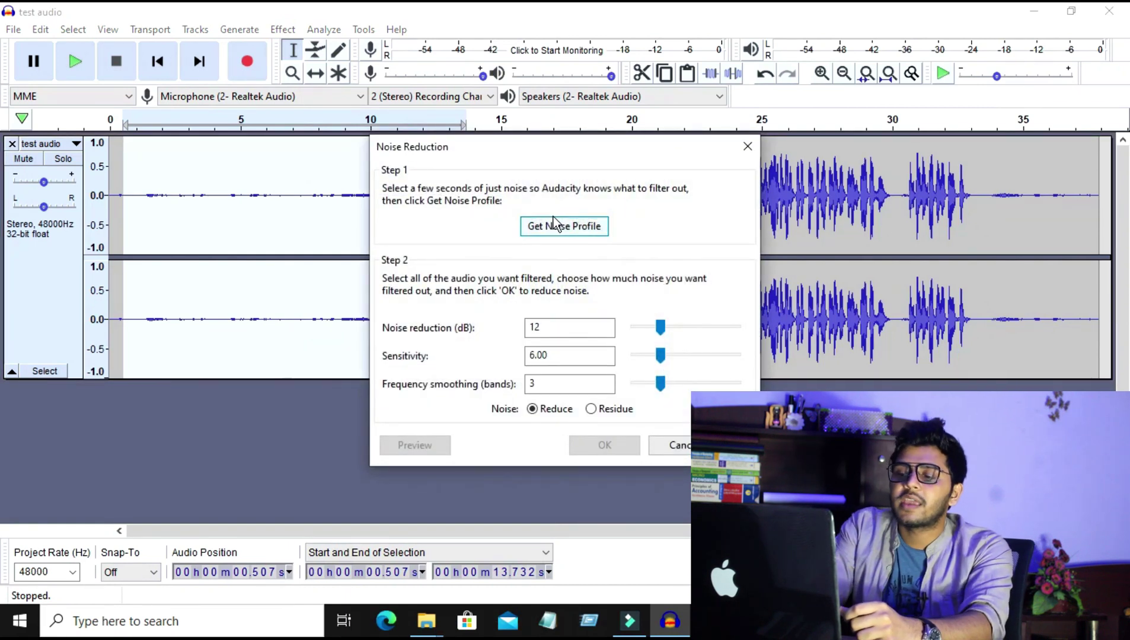
left_click(584, 236)
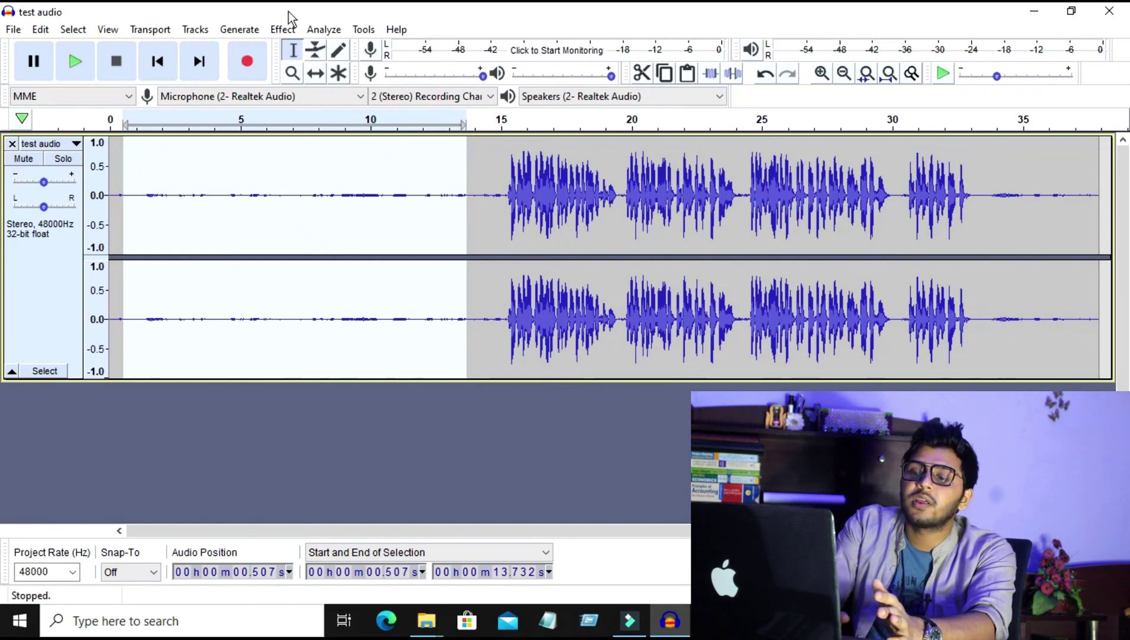
Repeat Noise Reduction on the selected quiet opening section and on the whole track.
left_click(284, 31)
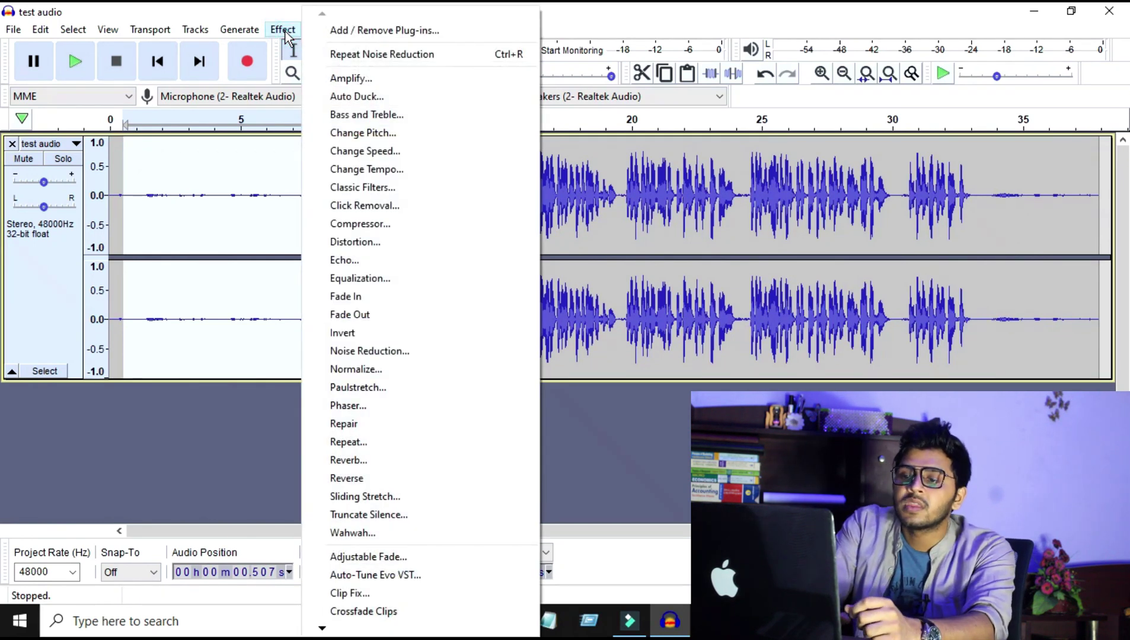
left_click(386, 52)
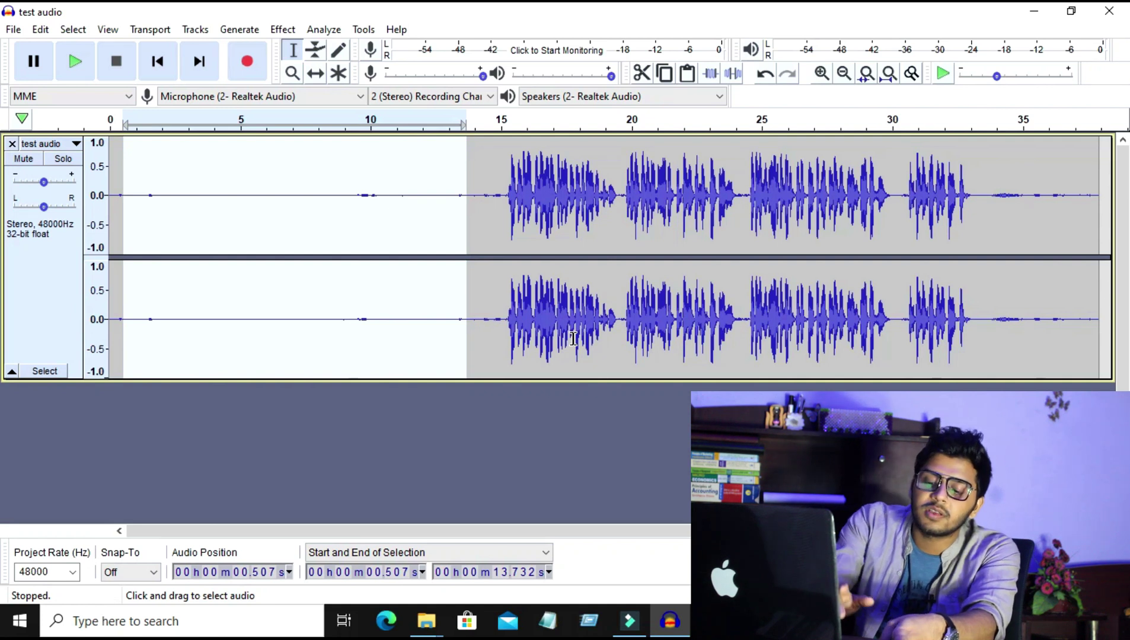
key("ctrl+a")
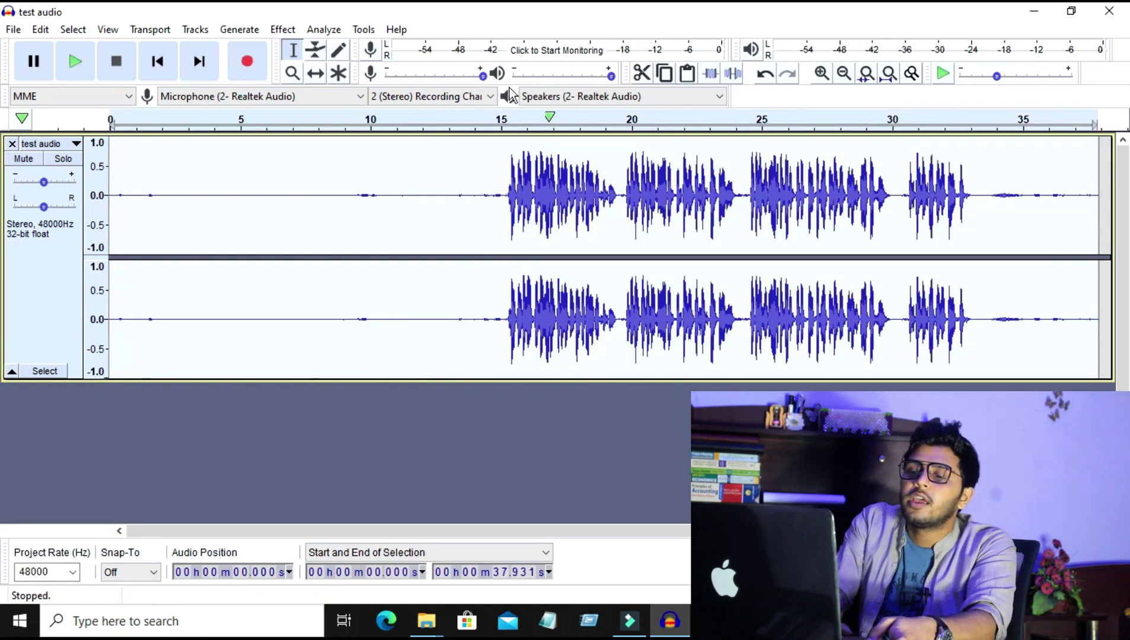
left_click(281, 29)
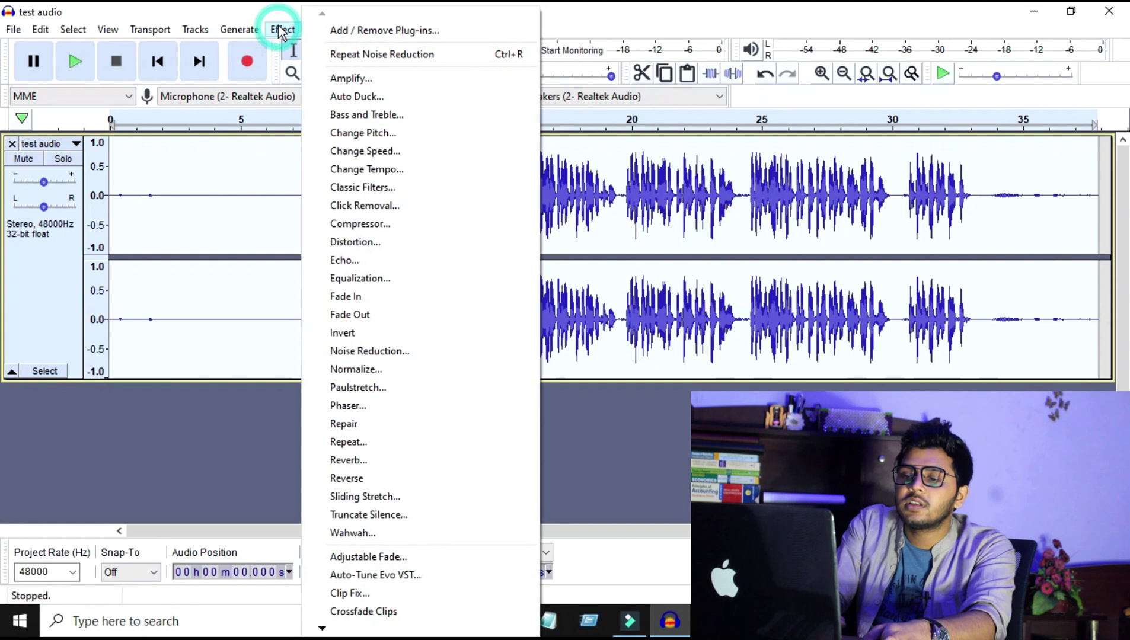
left_click(388, 54)
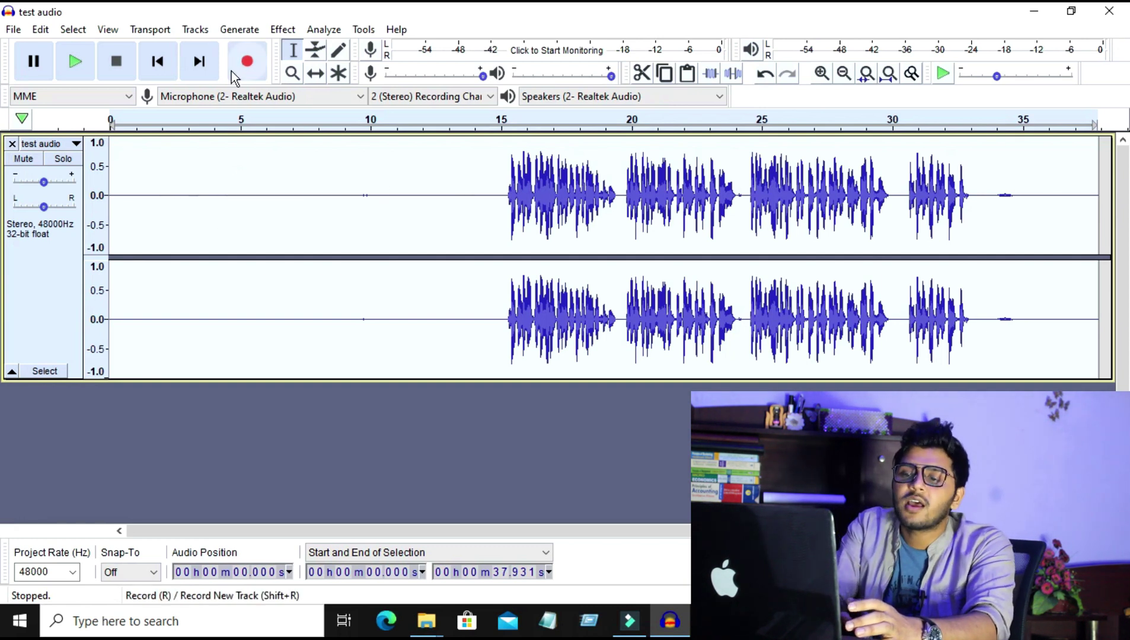
Apply Equalization with the Bass Boost curve to the whole track.
left_click(285, 30)
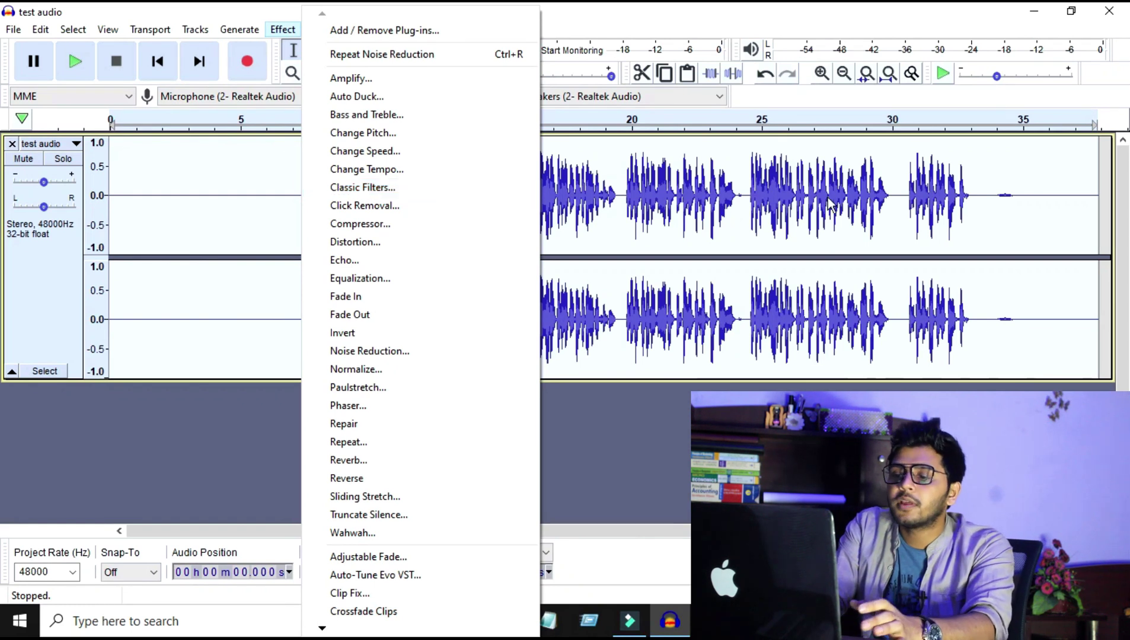
left_click(688, 264)
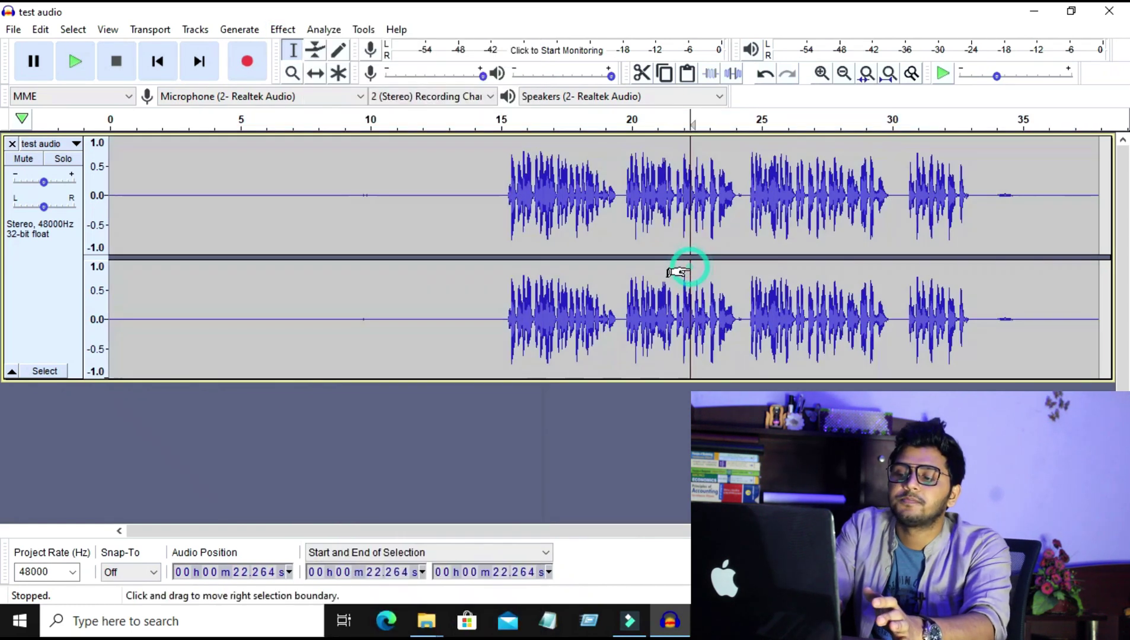
key("ctrl+a")
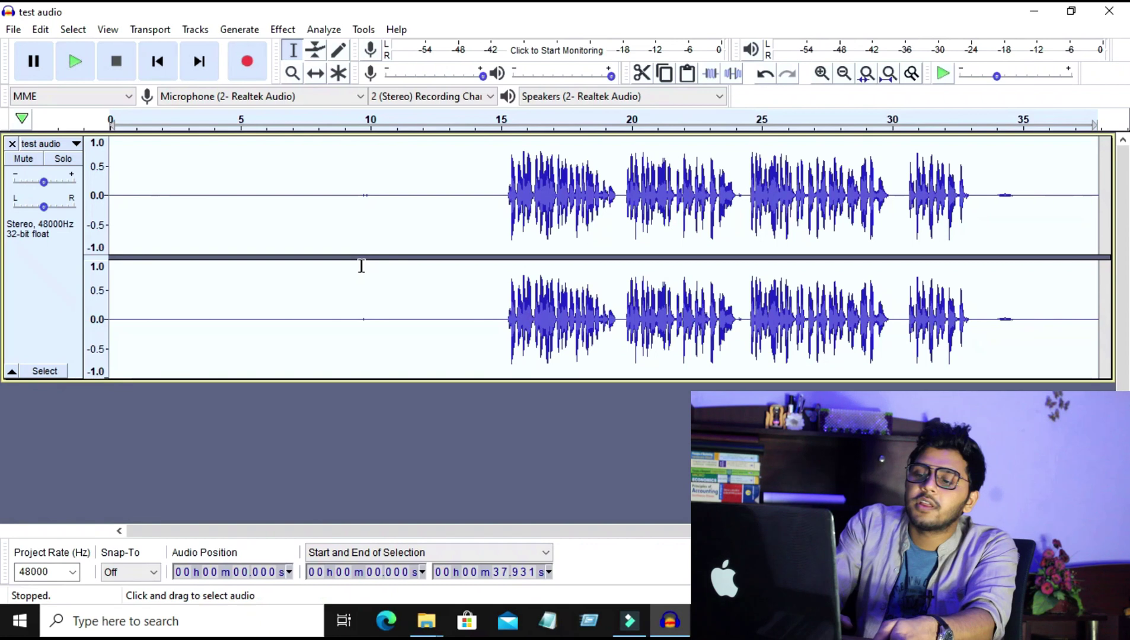
left_click(283, 30)
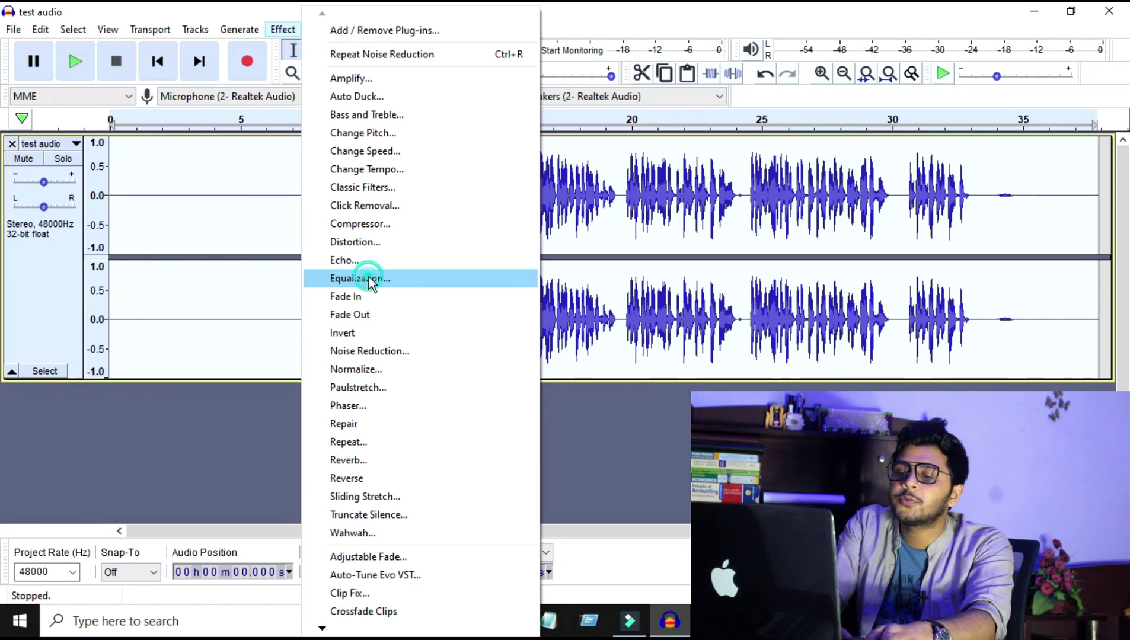
left_click(369, 277)
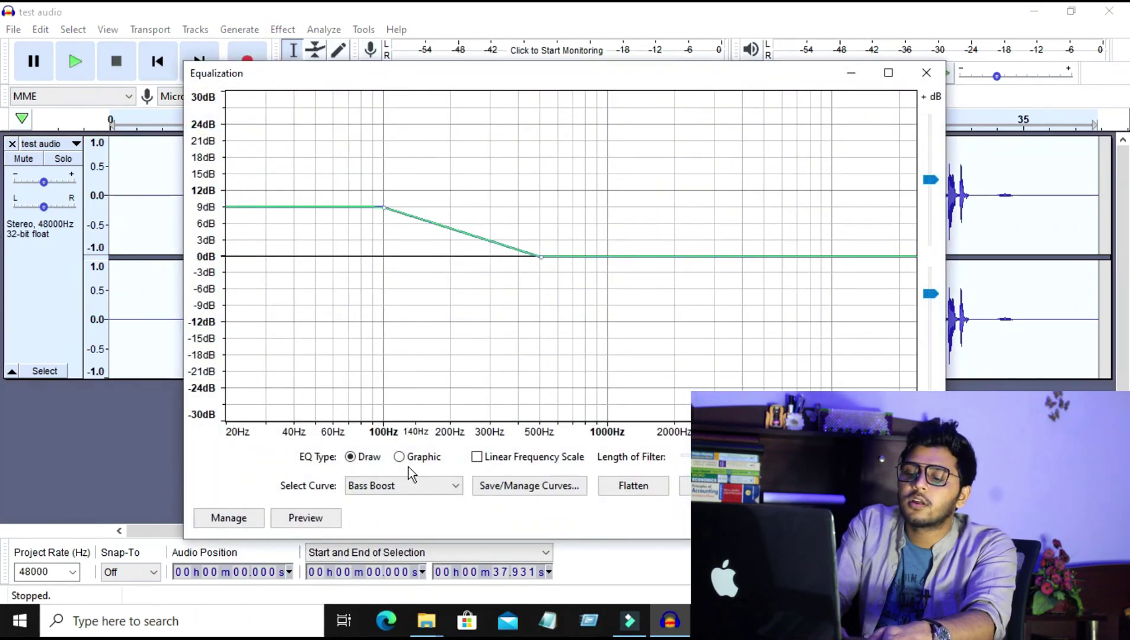
left_click(408, 487)
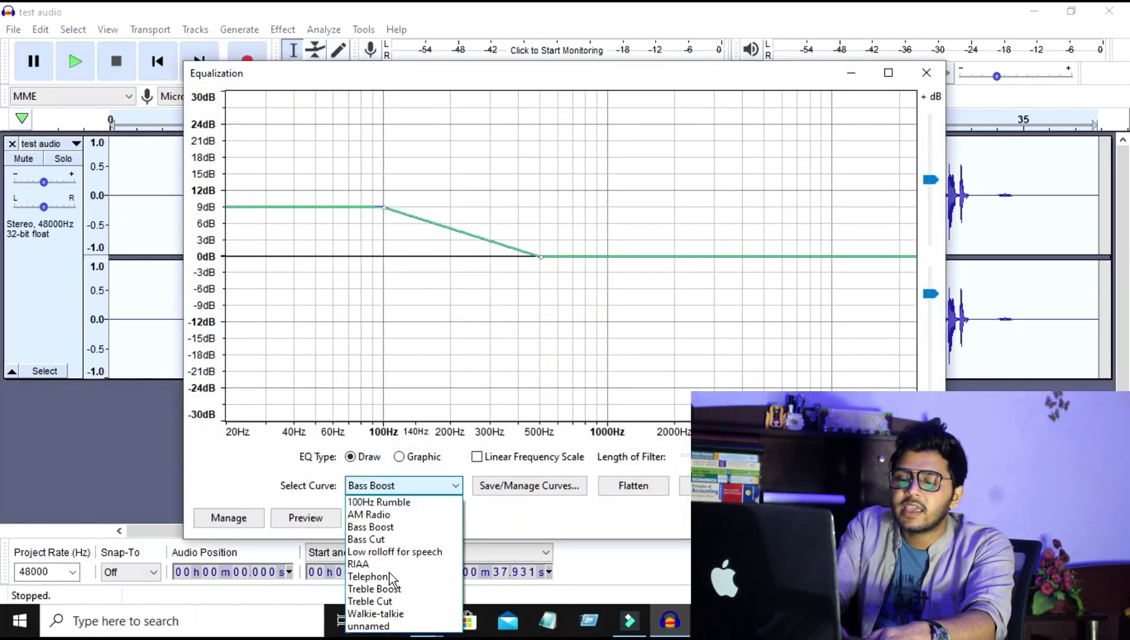
left_click(411, 525)
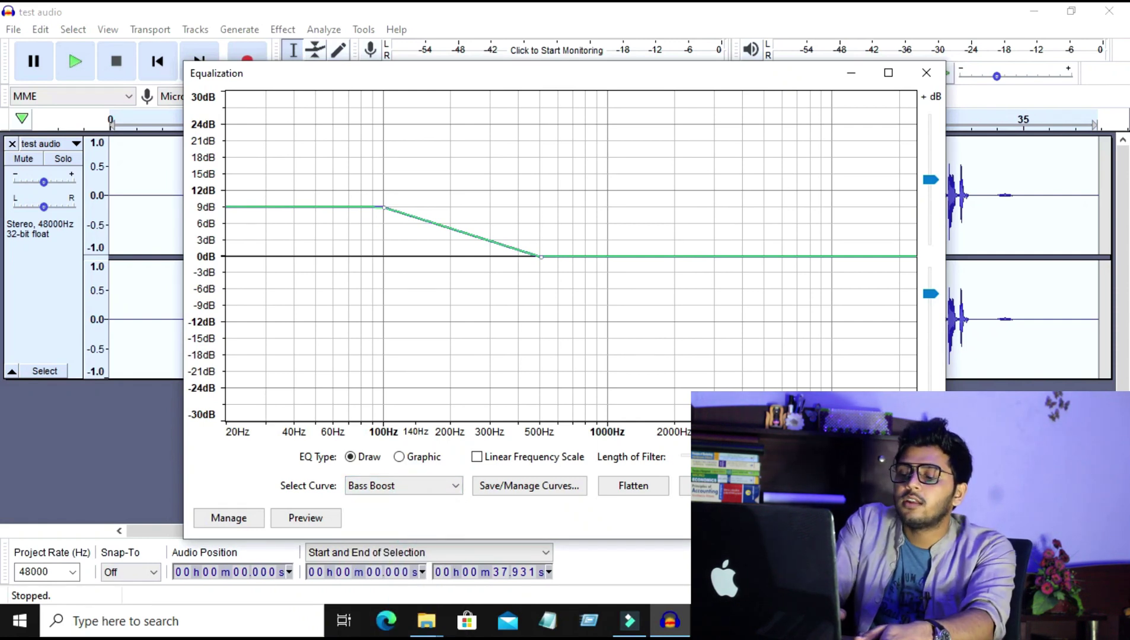
key("Return")
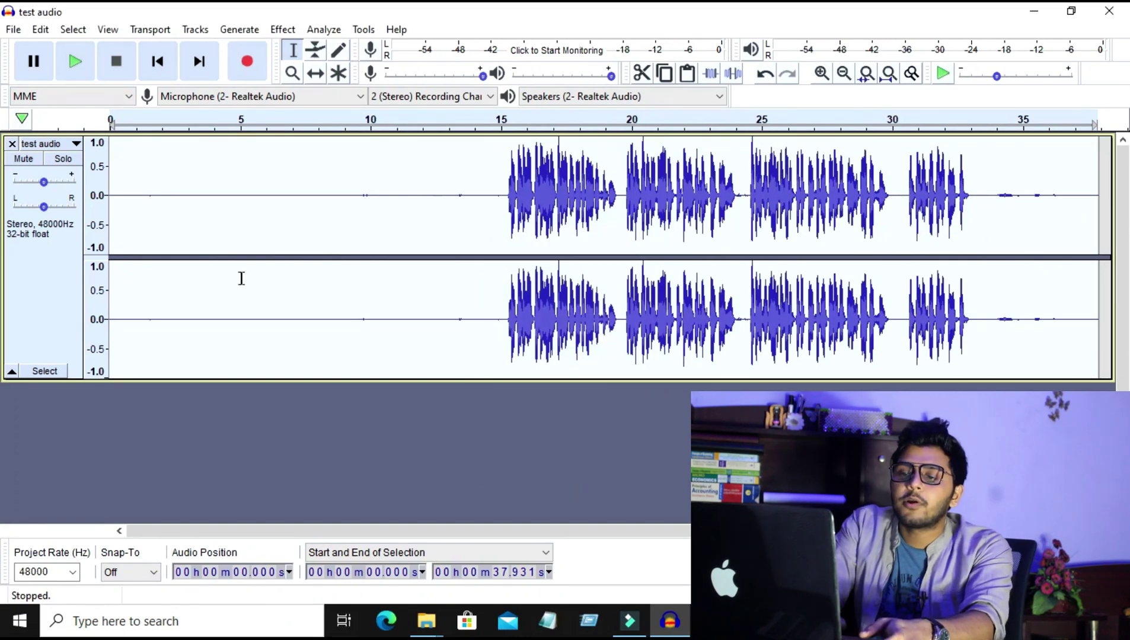
Apply Equalization with the Treble Boost curve to the whole track.
left_click(284, 29)
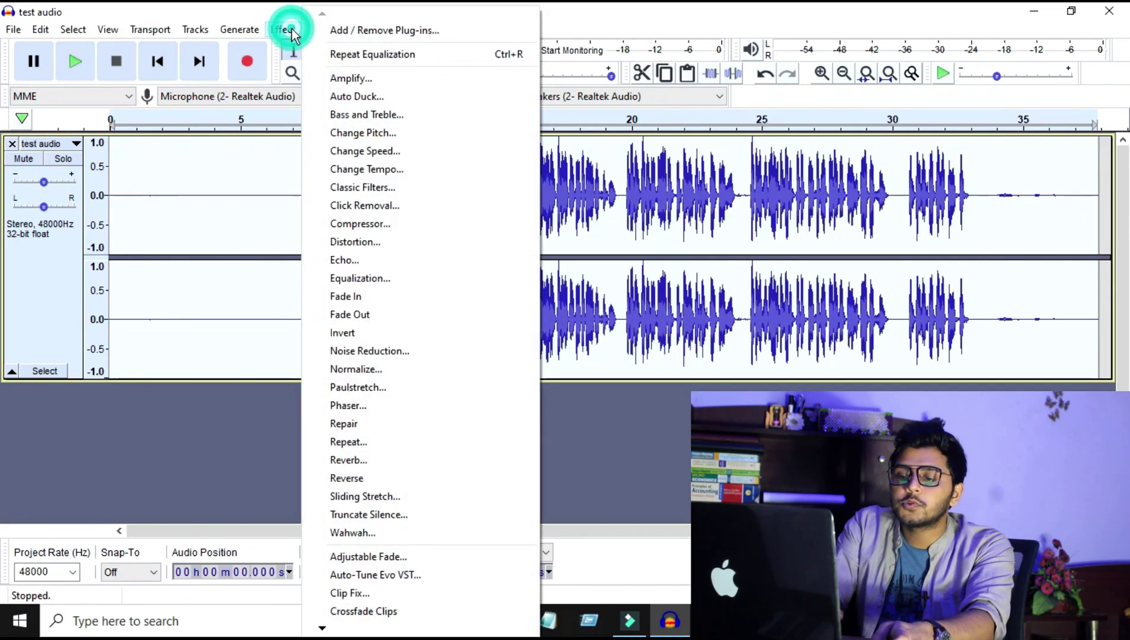
left_click(379, 279)
left_click(410, 491)
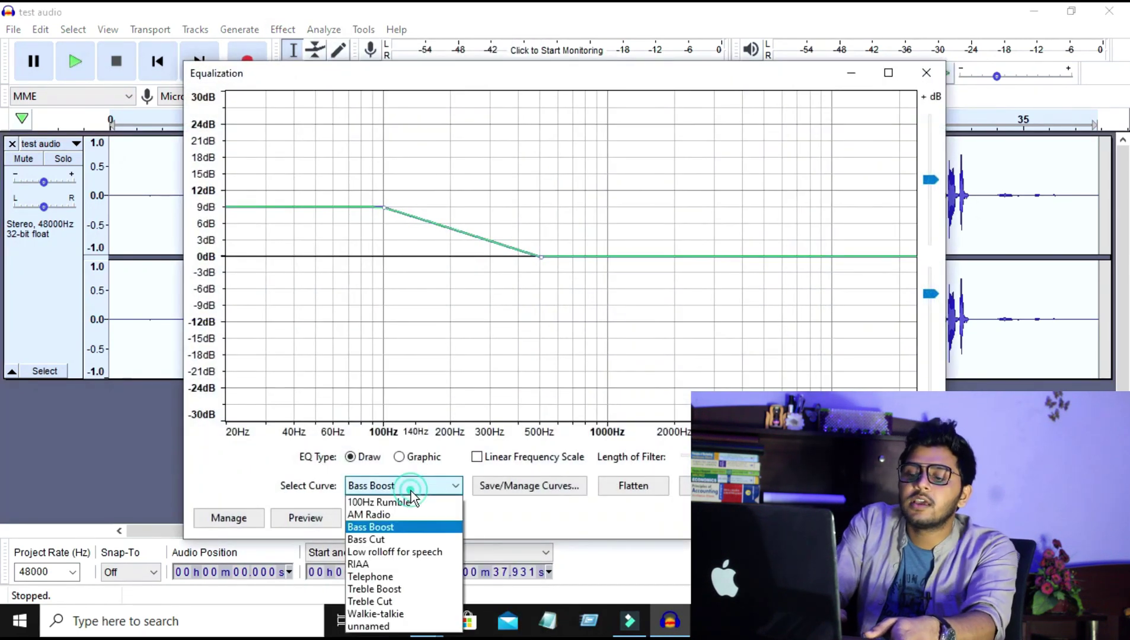
left_click(403, 589)
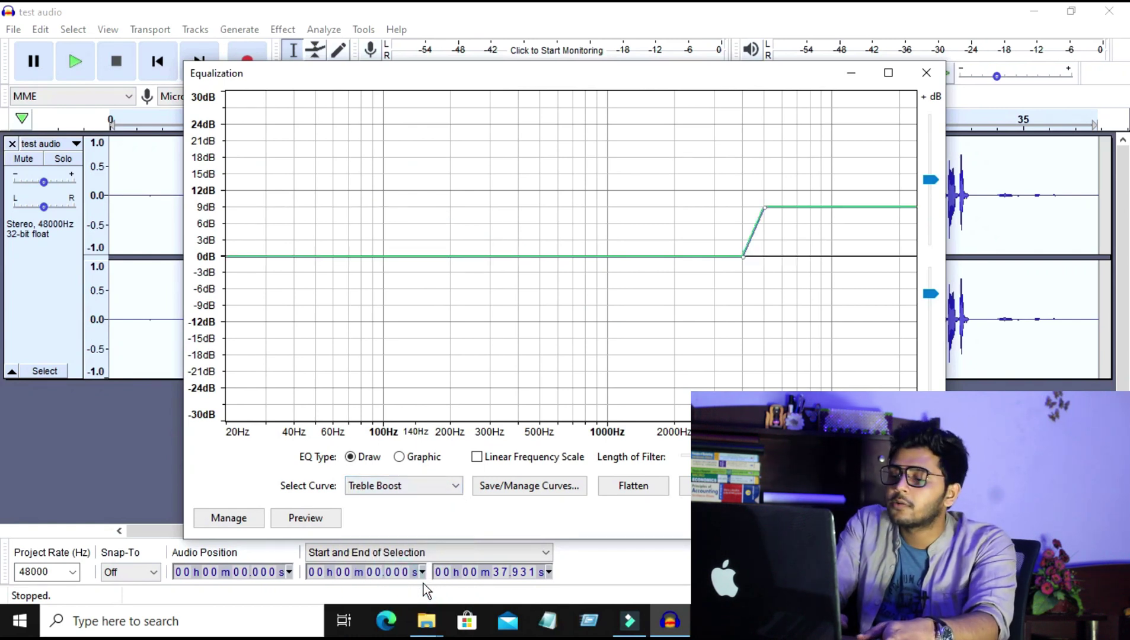
key("Return")
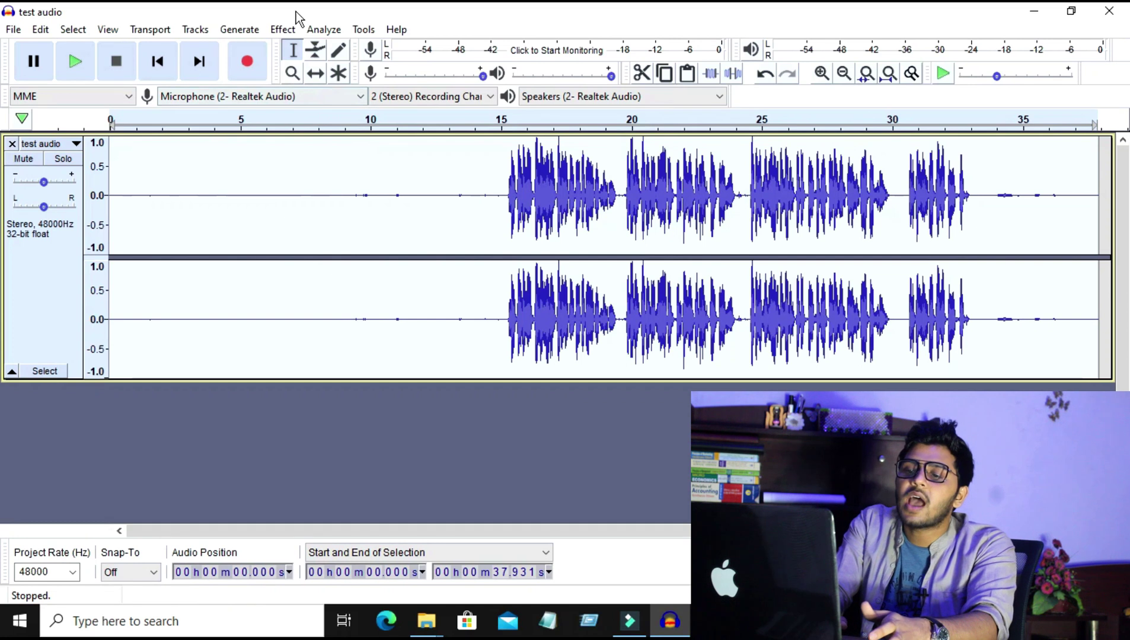
Apply the Compressor to the whole track with its existing settings.
left_click(285, 30)
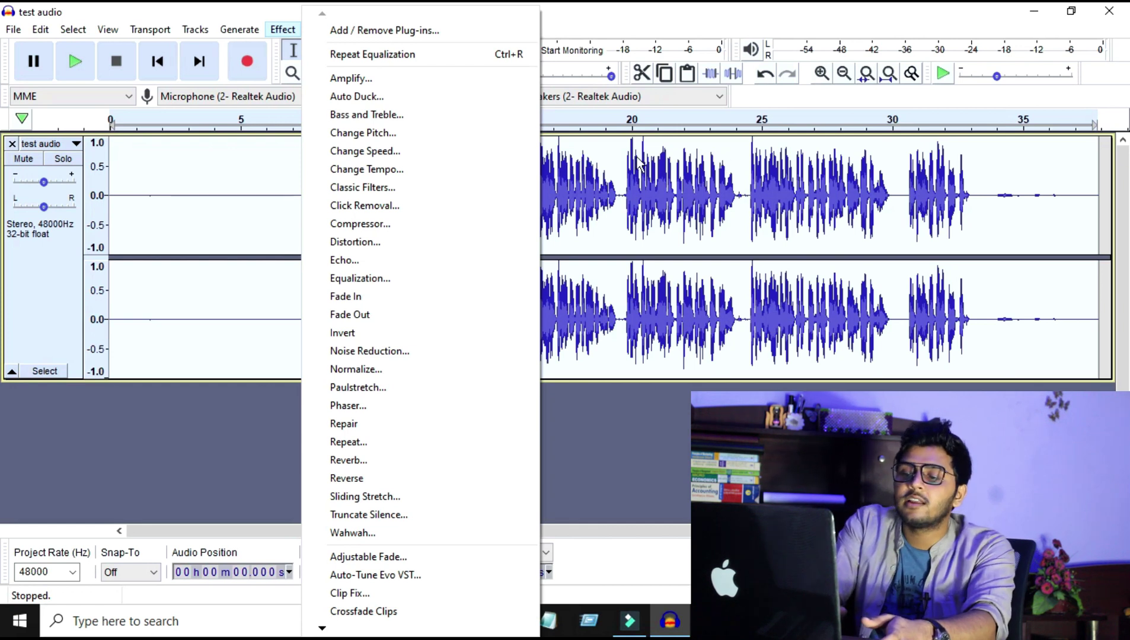
left_click(395, 226)
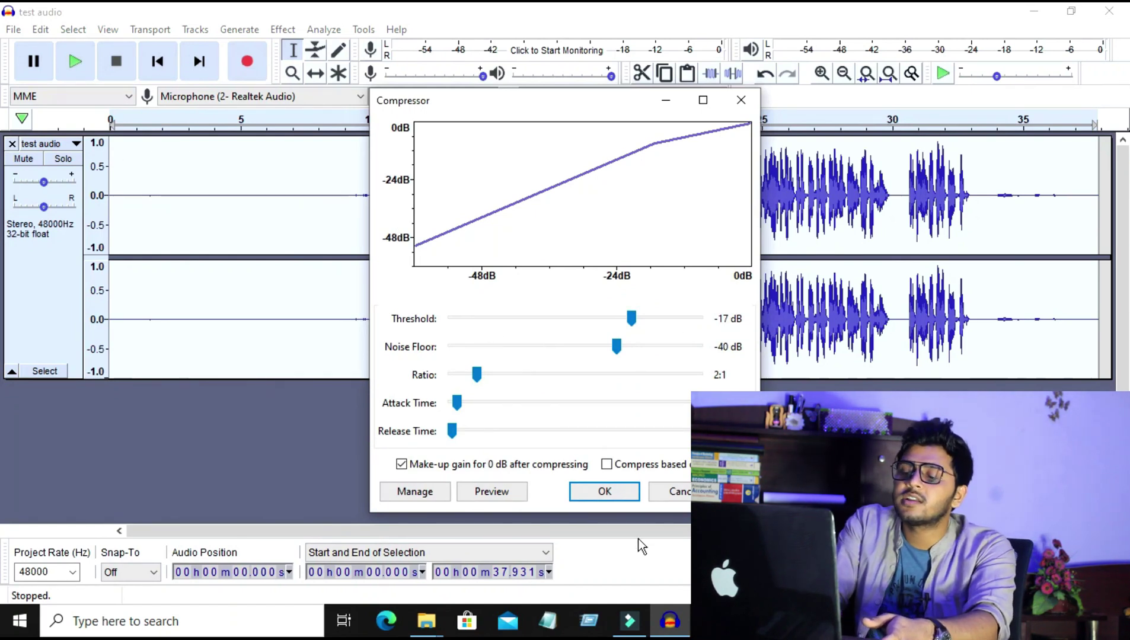
left_click(607, 496)
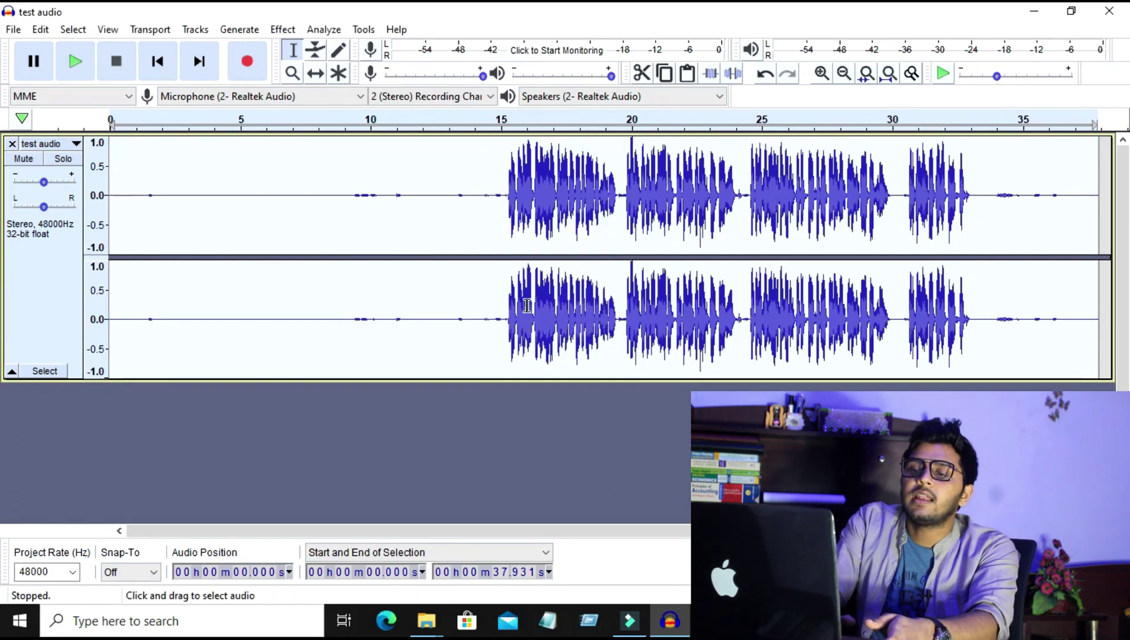
Normalize the whole track to a peak amplitude of -1.0 dB with DC offset removal.
left_click(282, 30)
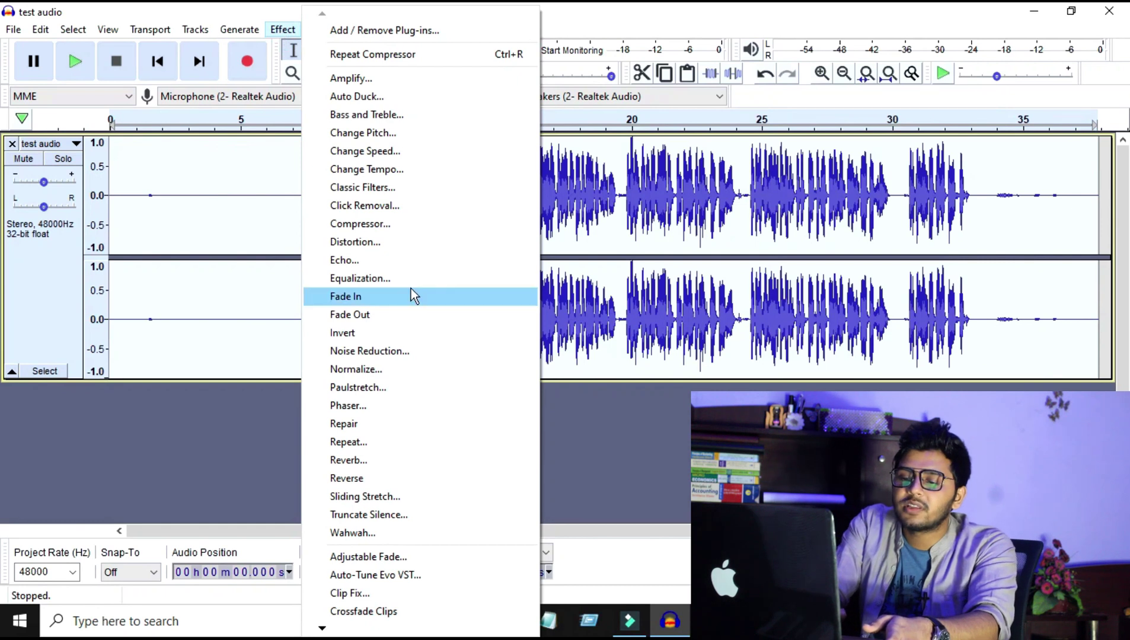
left_click(370, 372)
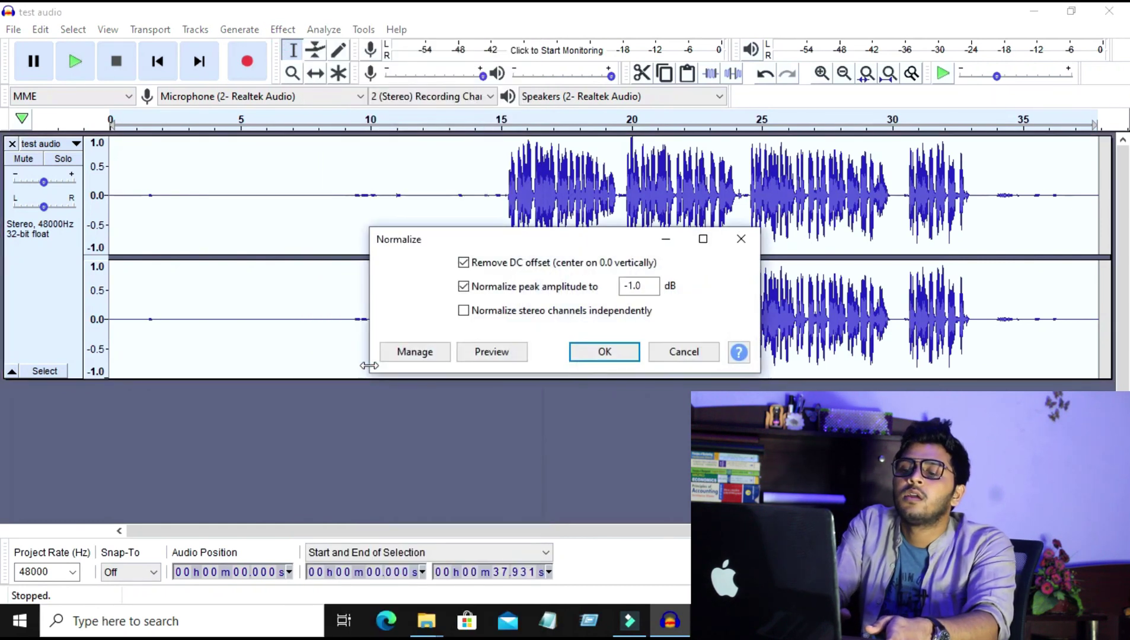
left_click(464, 286)
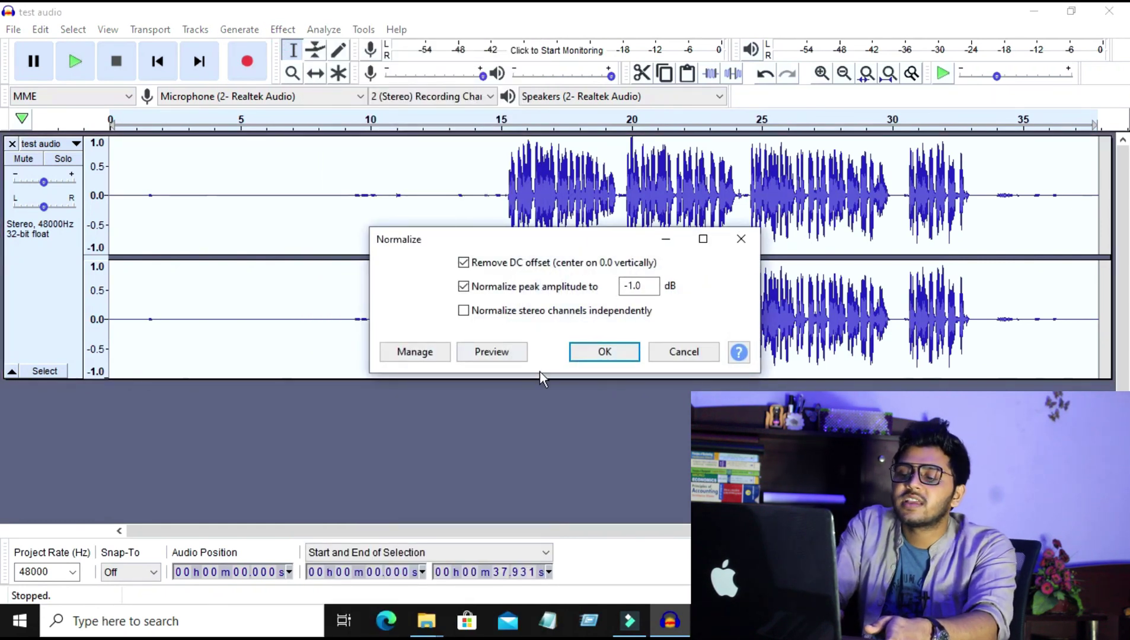
left_click(584, 351)
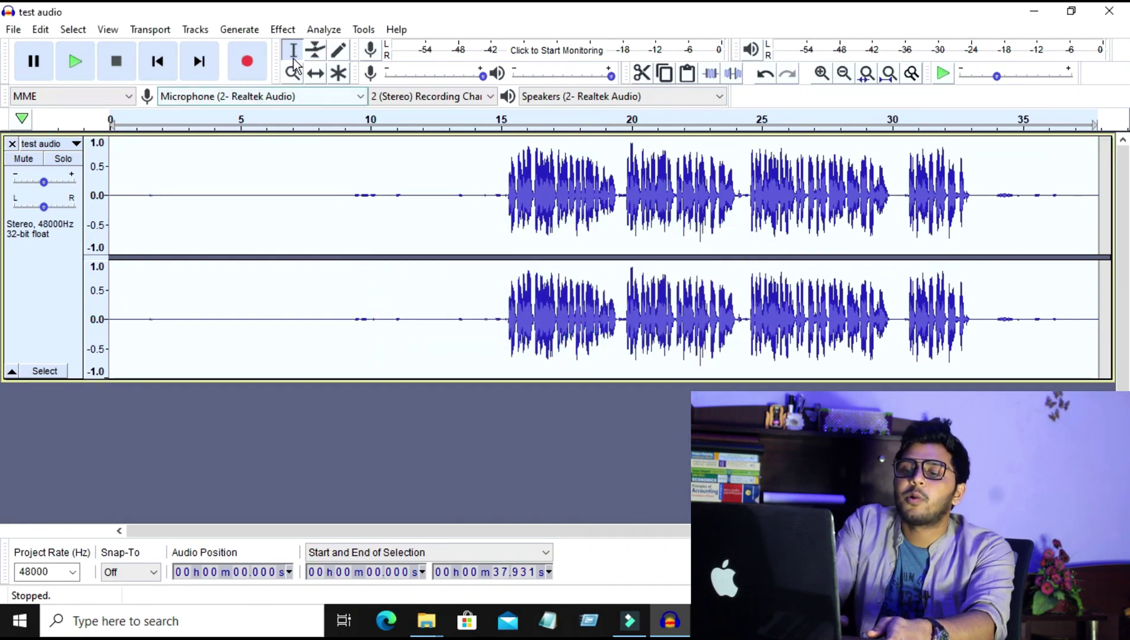
Apply Equalization with the Bass Boost curve to the whole normalized track.
left_click(285, 31)
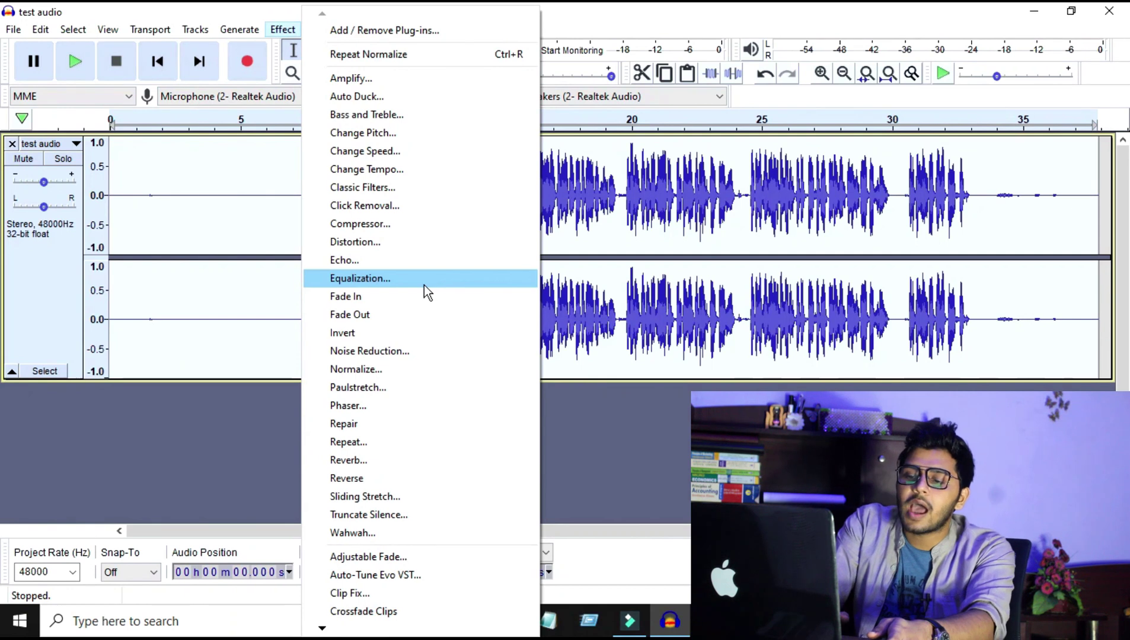
left_click(409, 278)
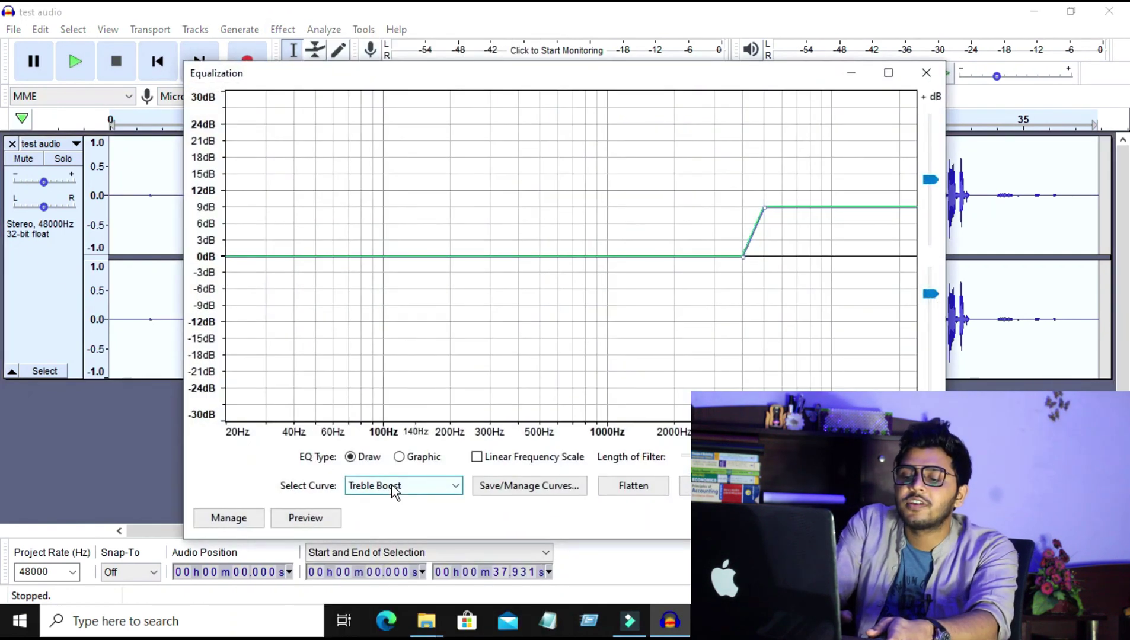
left_click(391, 486)
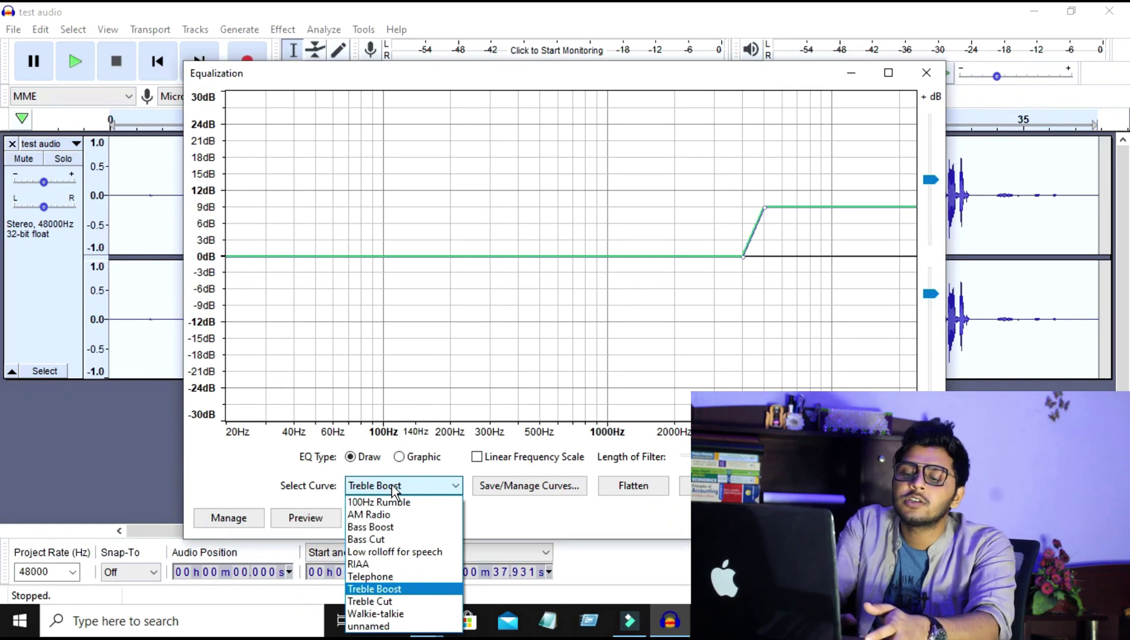
left_click(387, 530)
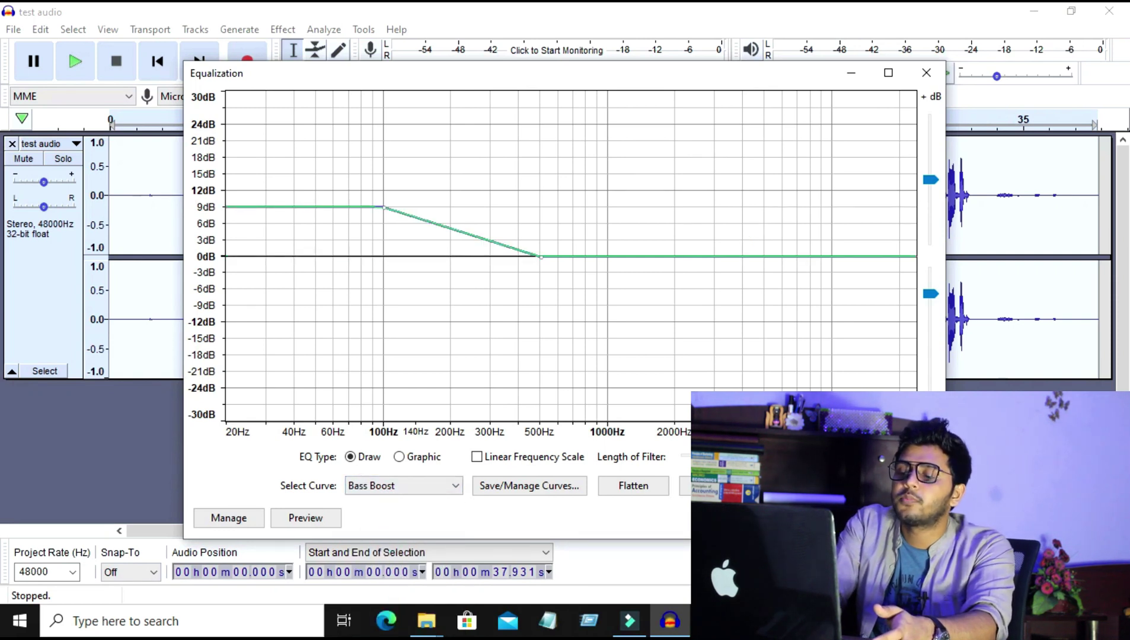
key("Return")
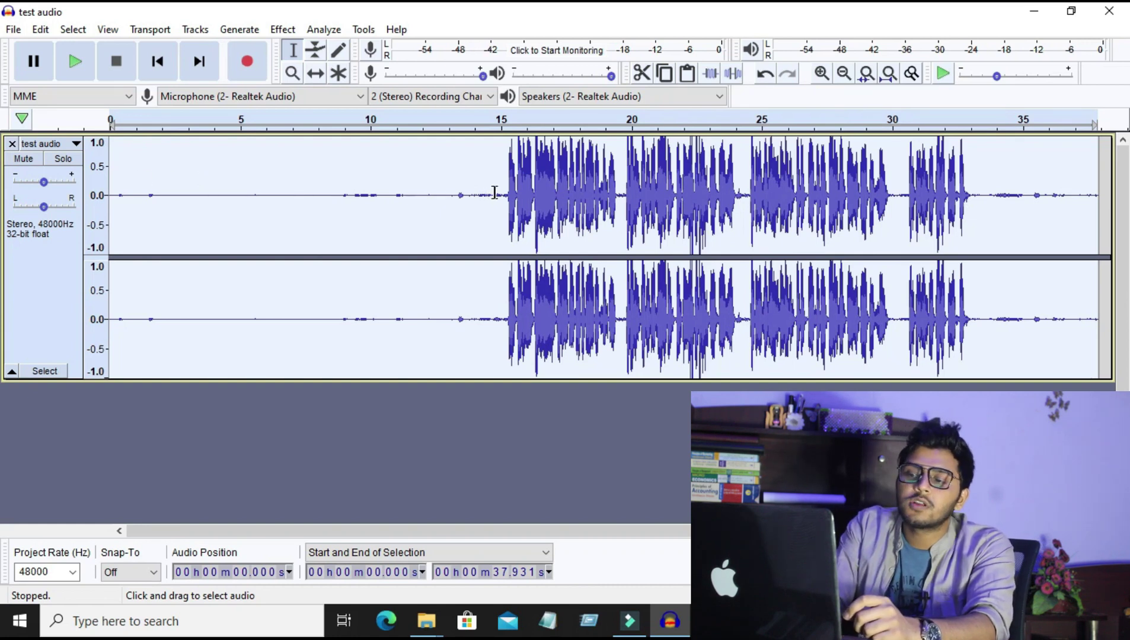
Cut the silent lead-in of about 14.8 s and the silent tail from about 18.7 s to the end of the shortened track.
left_click_drag(495, 194, 106, 208)
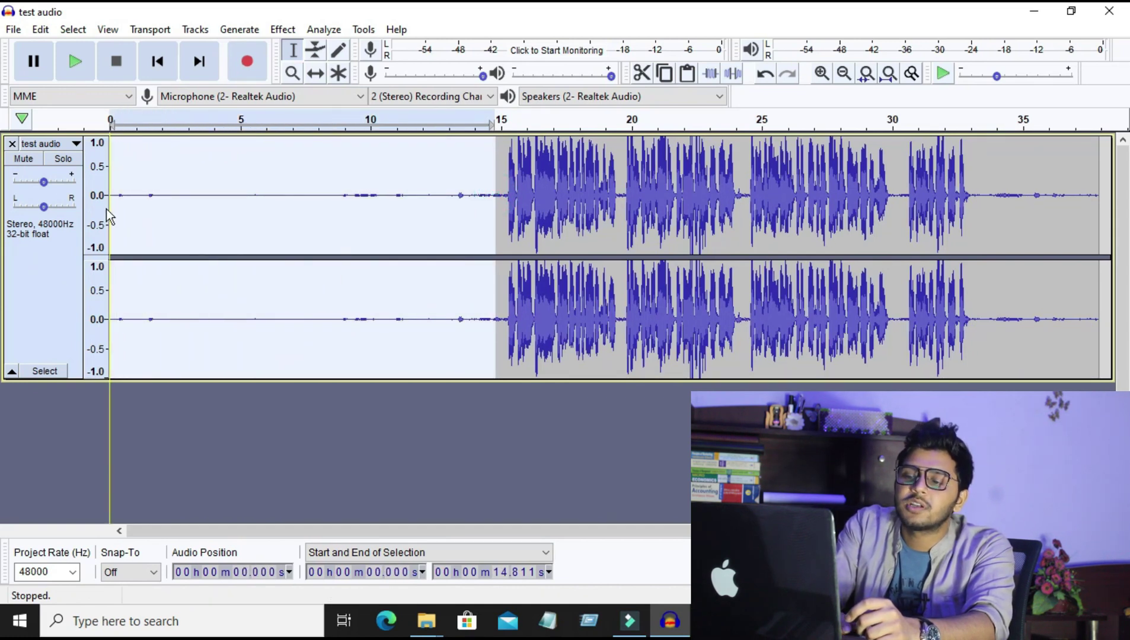
left_click(641, 74)
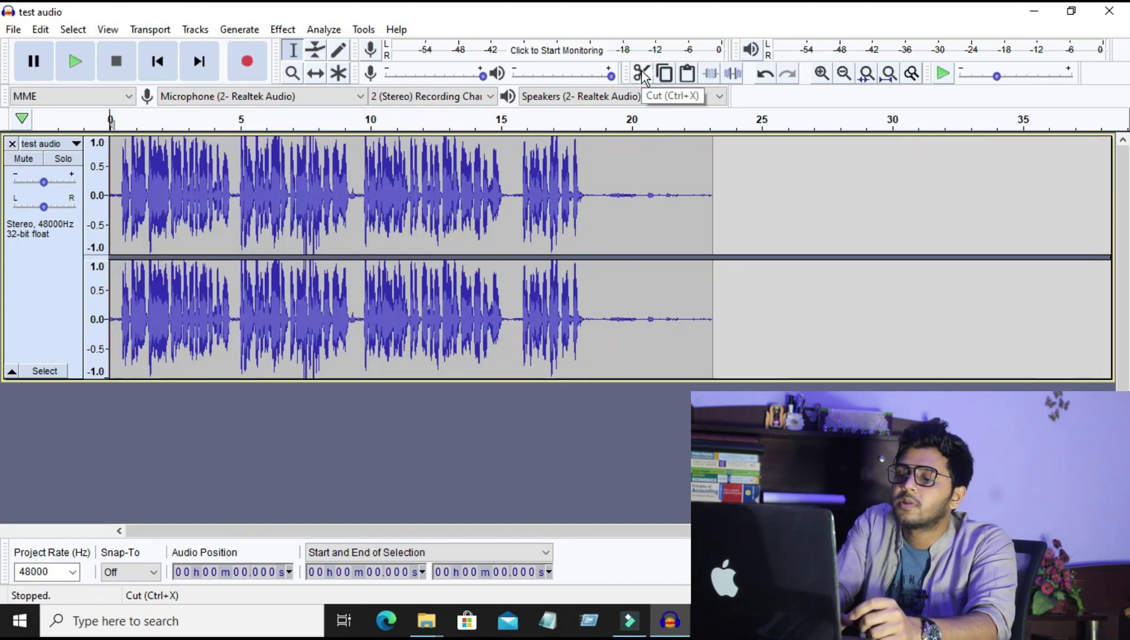
left_click_drag(599, 196, 722, 202)
left_click(642, 75)
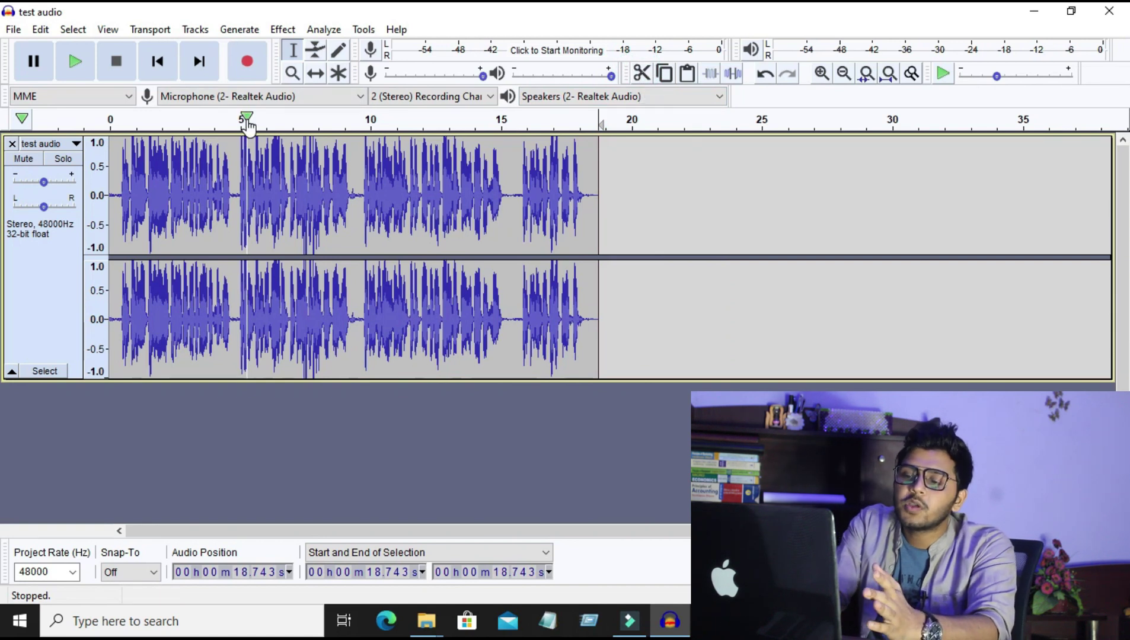
Export the trimmed audio as a 16-bit PCM WAV file named test audio on the Desktop.
left_click(21, 31)
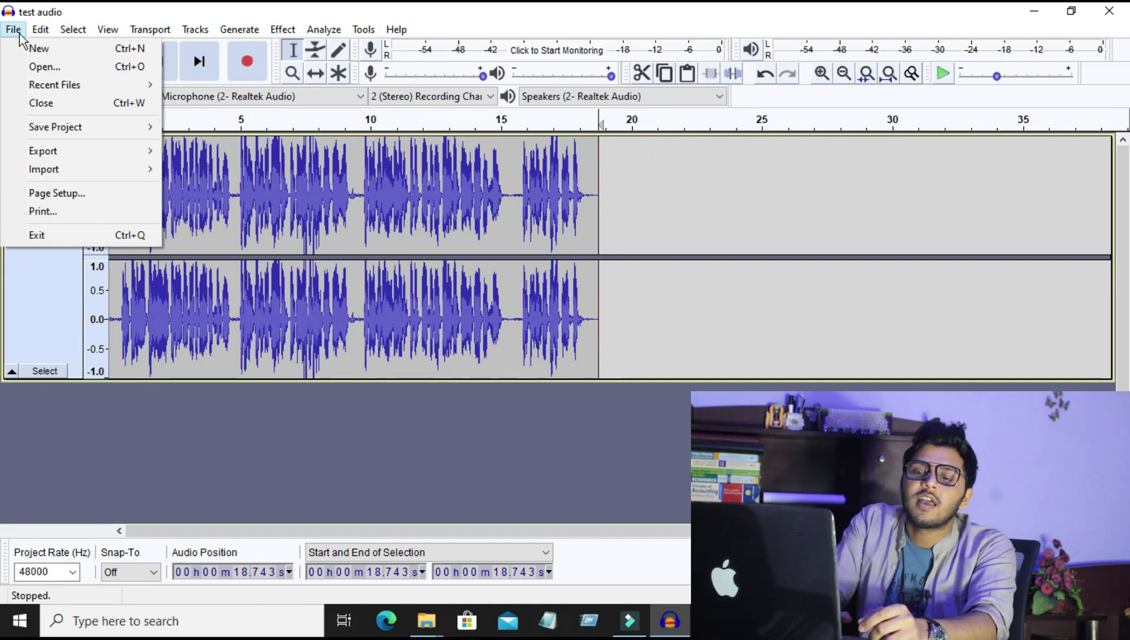
mouse_move(85, 156)
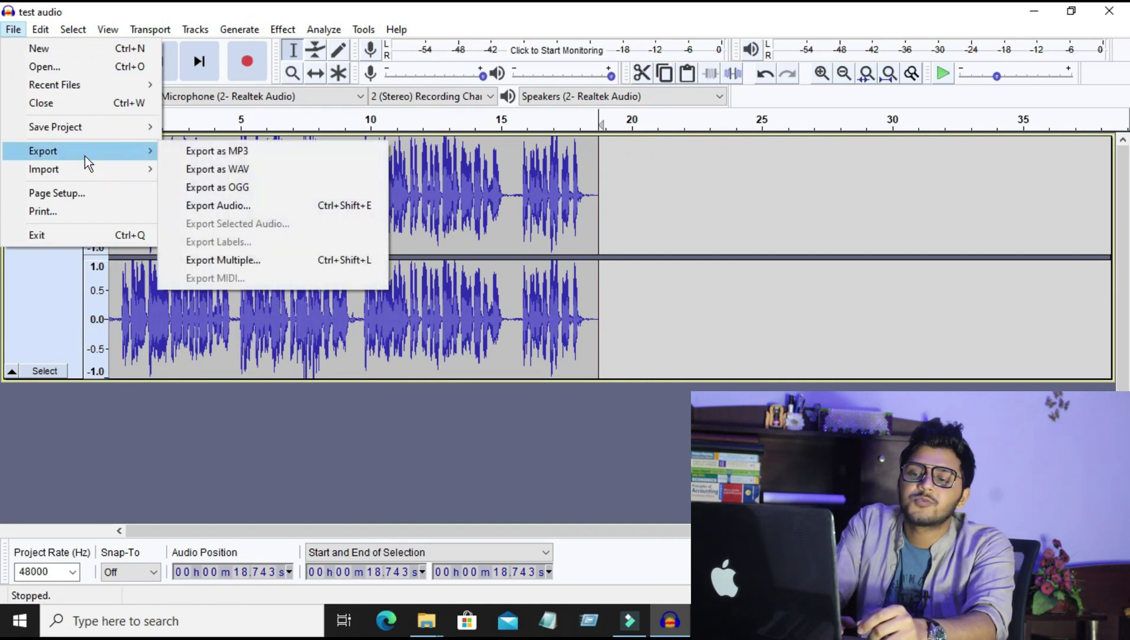
left_click(207, 171)
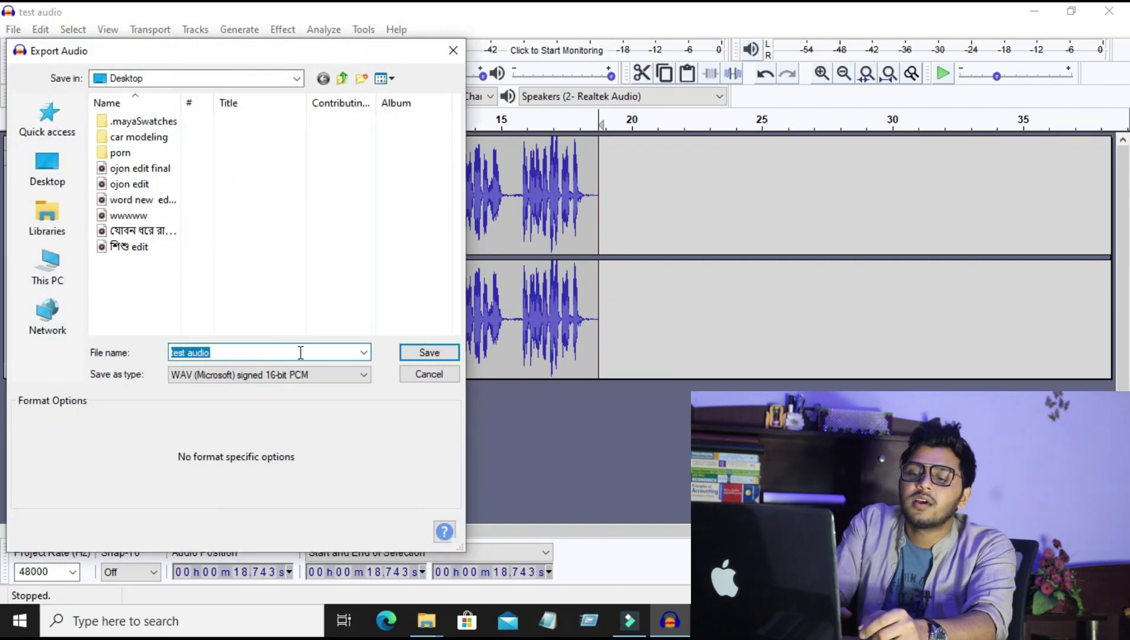
left_click(302, 353)
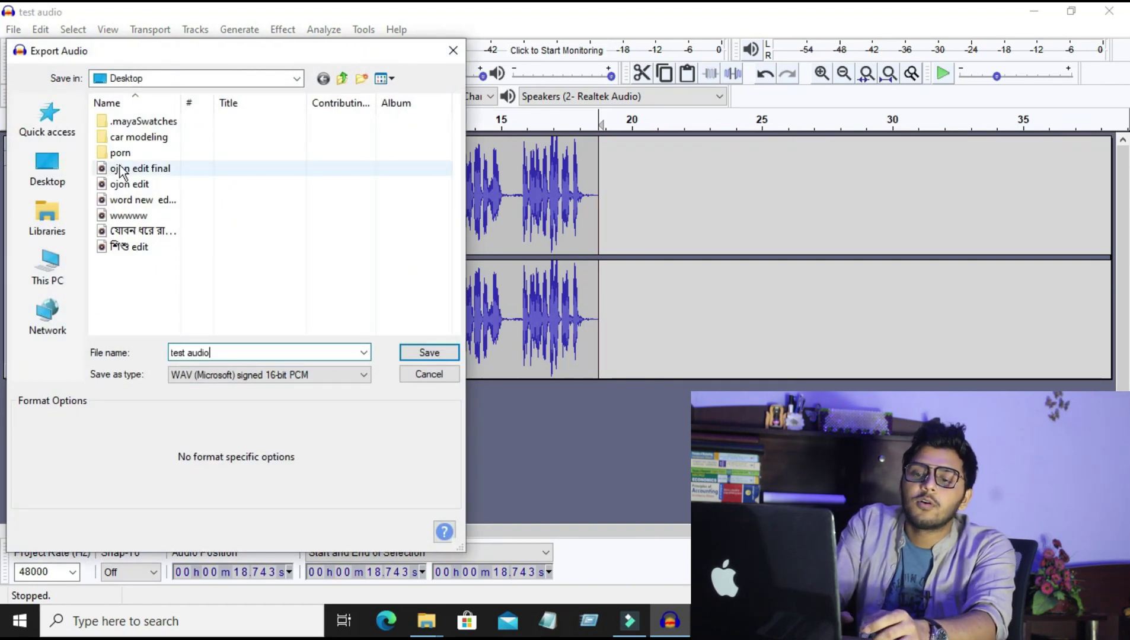
left_click(219, 78)
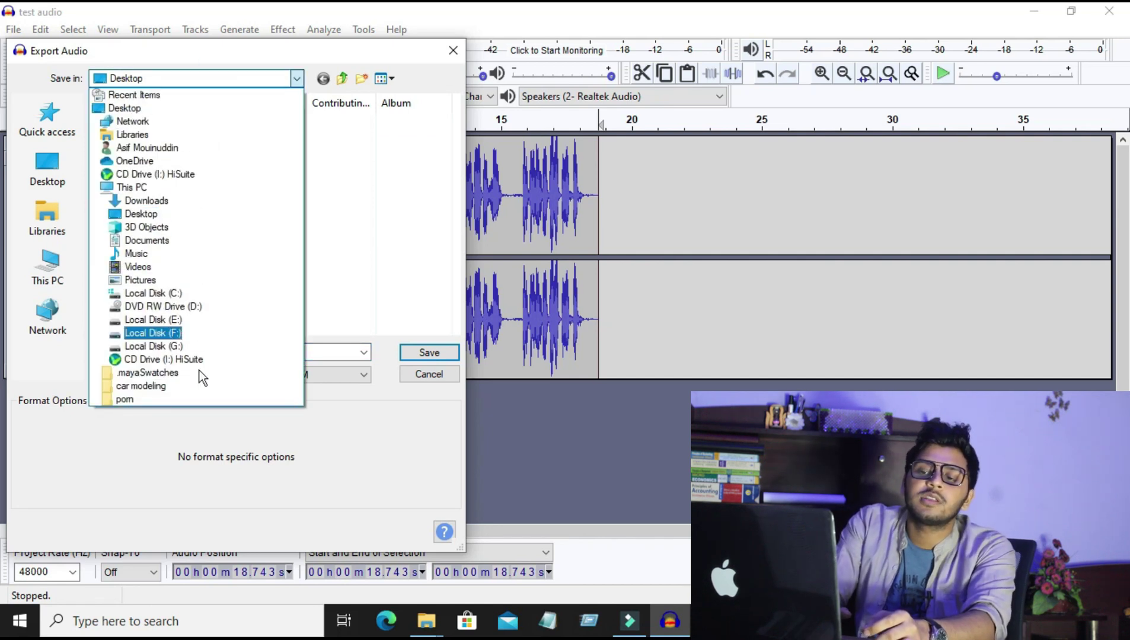
left_click(338, 230)
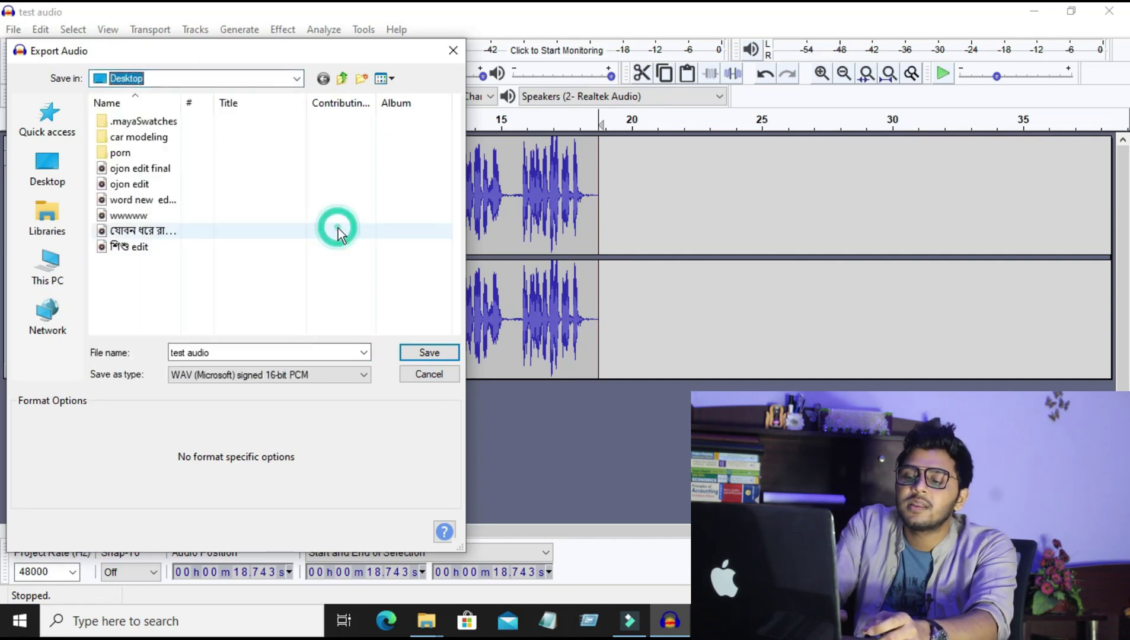